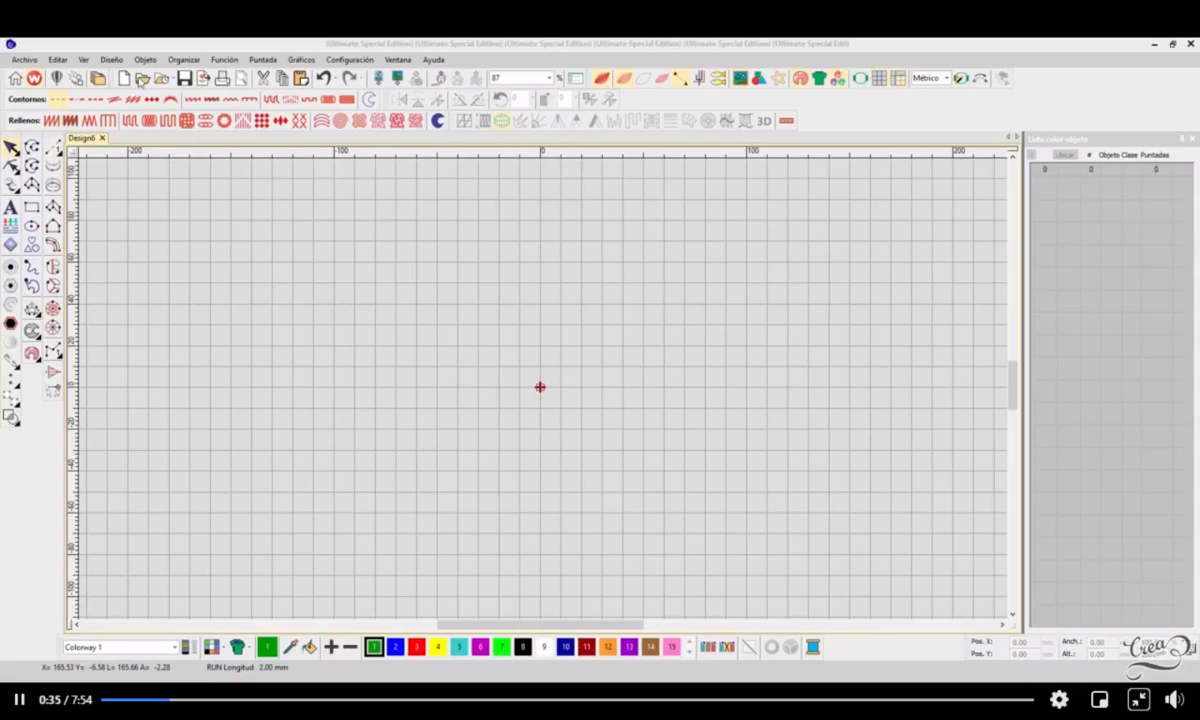
# Step: Open the KITCHELL embroidery design from the saved design files
pyautogui.click(141, 79)
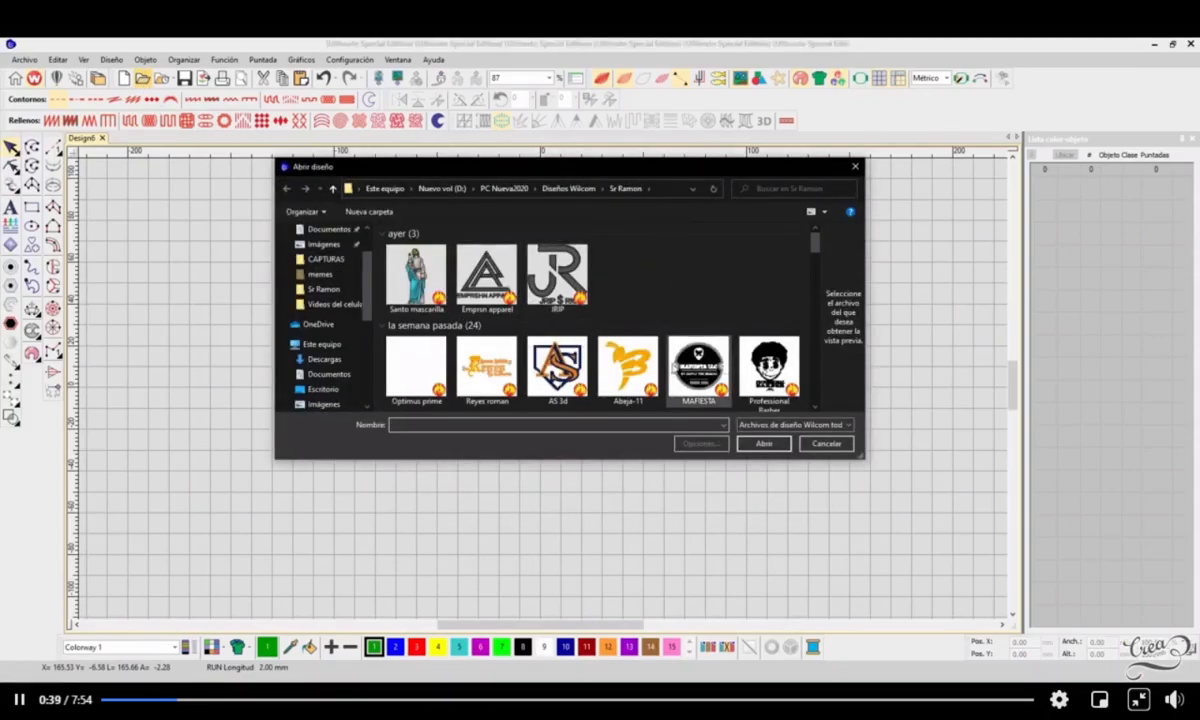
pyautogui.moveTo(817, 249); pyautogui.dragTo(820, 260)
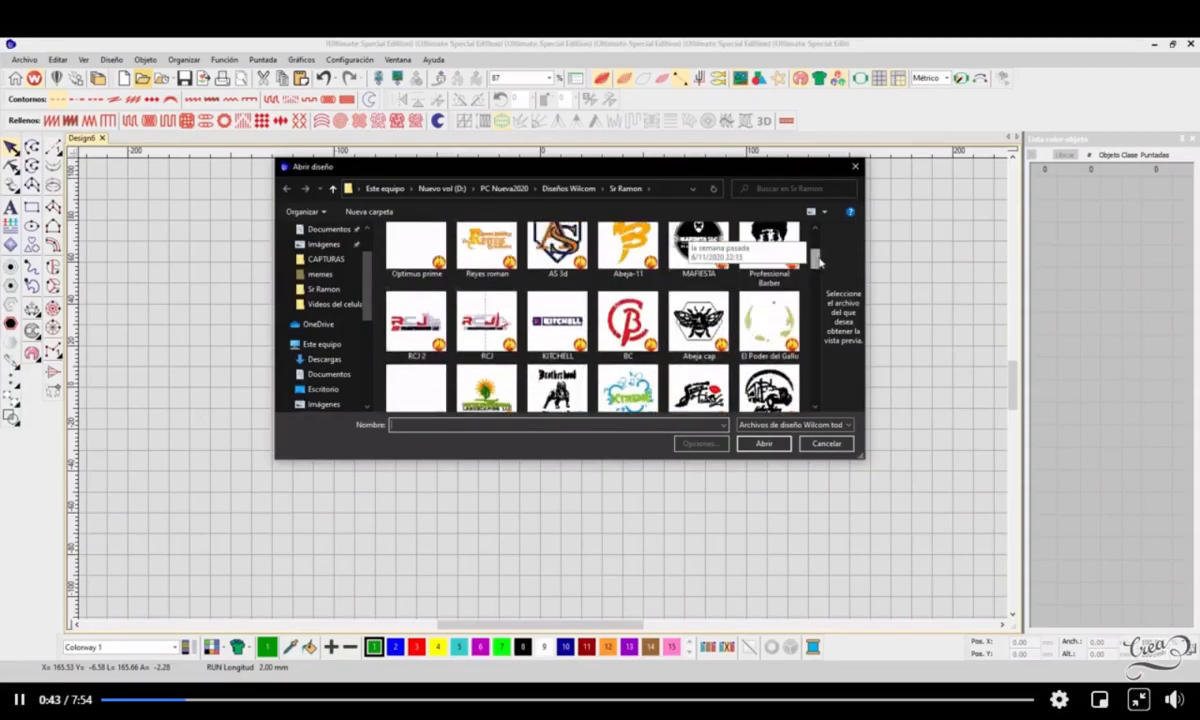
pyautogui.click(557, 335)
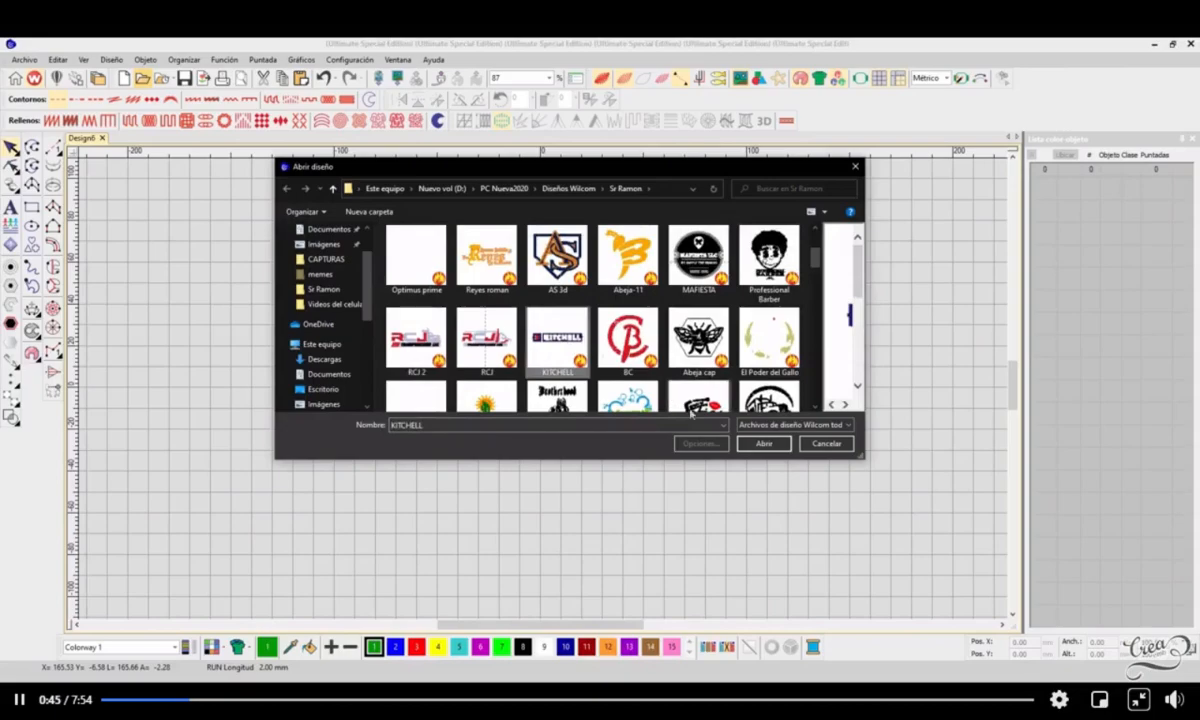
pyautogui.click(762, 444)
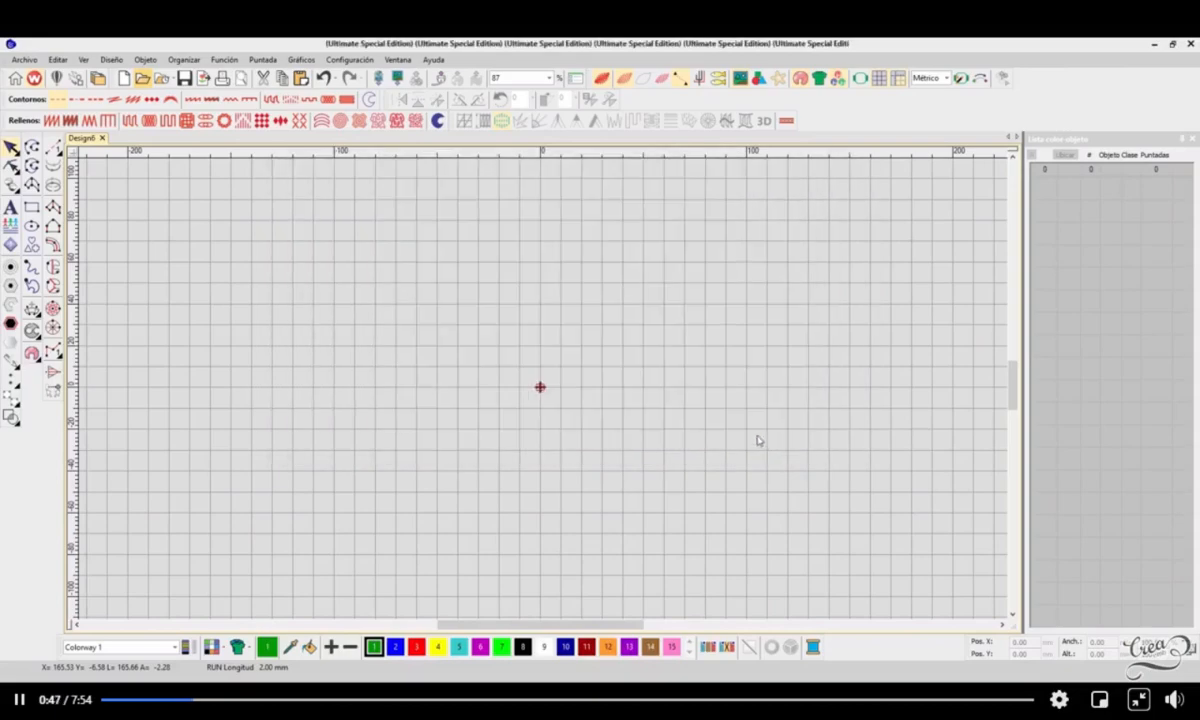
# Step: Examine the stitching of the KITCHELL logo and its square emblem at several magnifications
pyautogui.scroll(1, 547, 392)
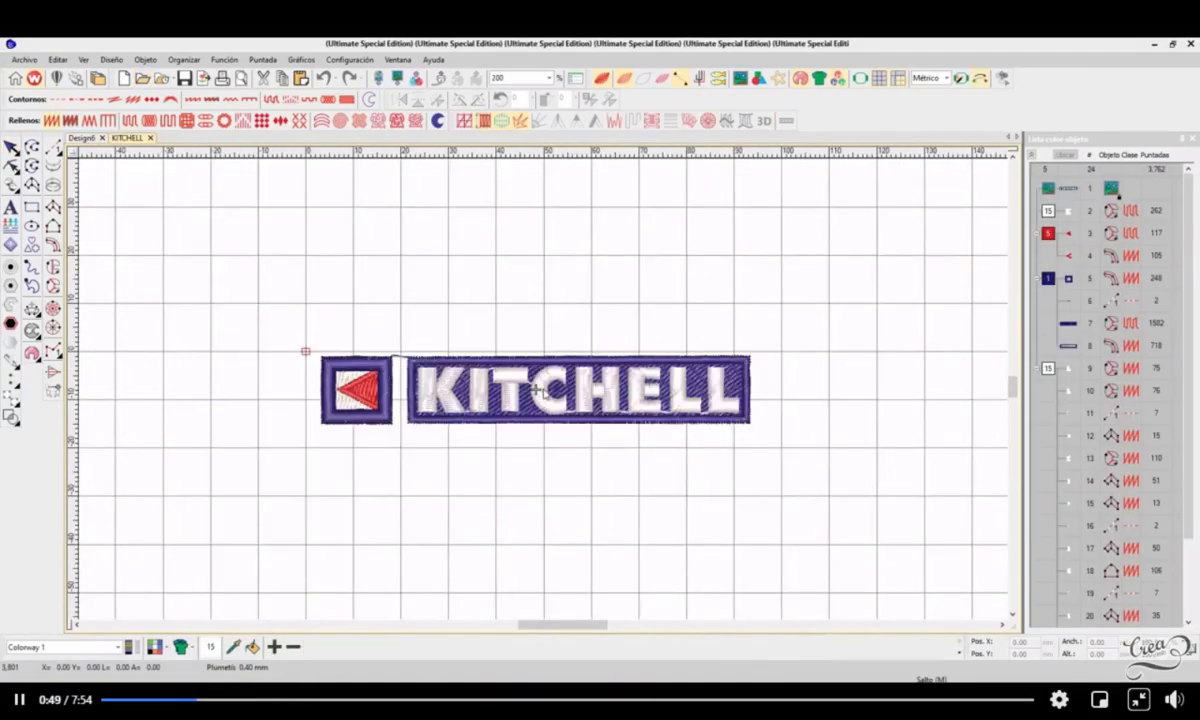
pyautogui.scroll(1, 545, 392)
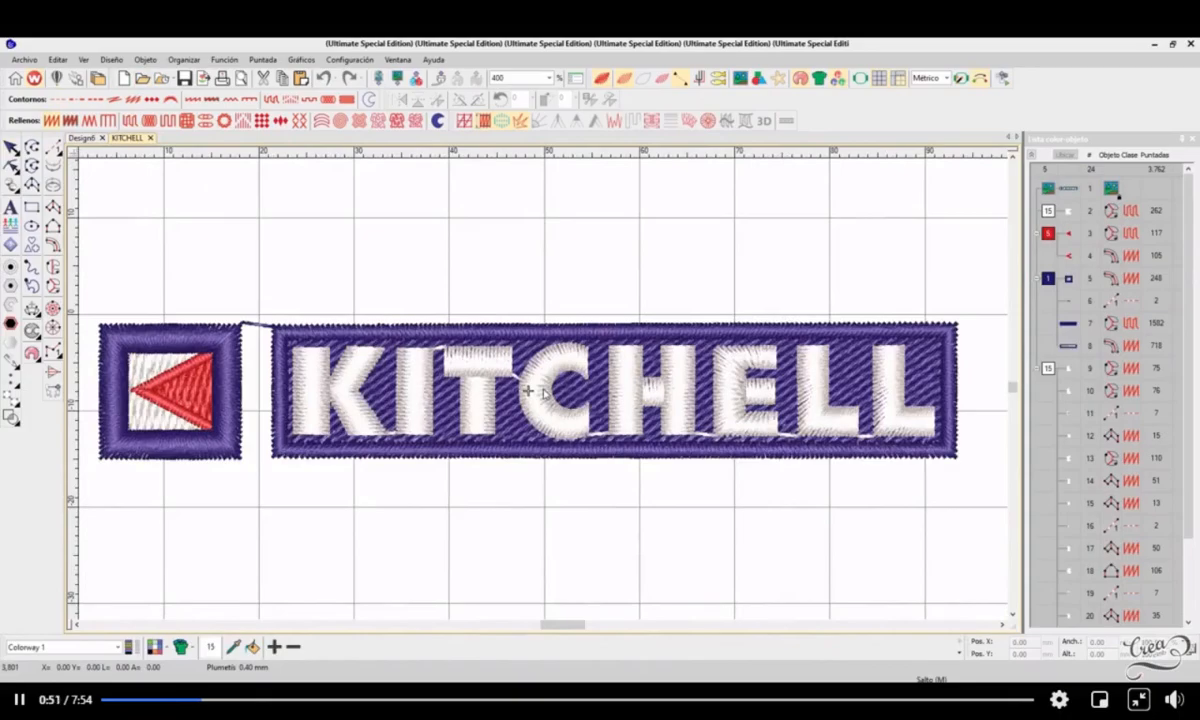
pyautogui.scroll(-1, 540, 393)
pyautogui.scroll(2, 543, 393)
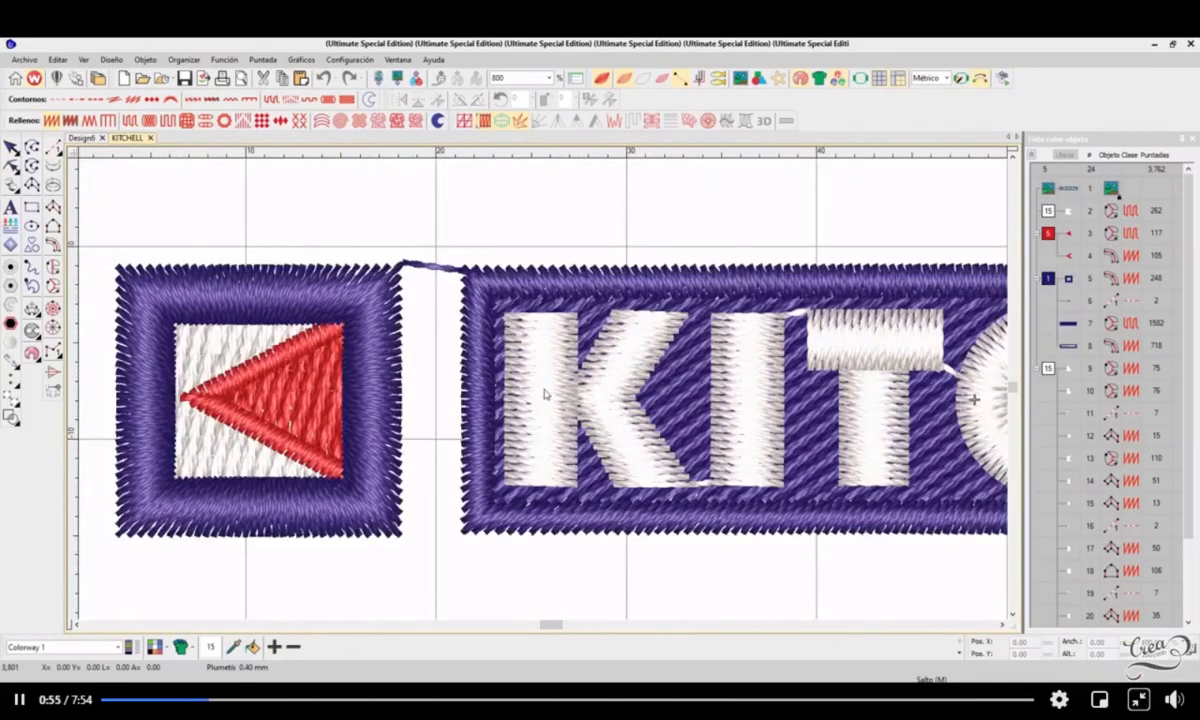
pyautogui.scroll(-1, 545, 393)
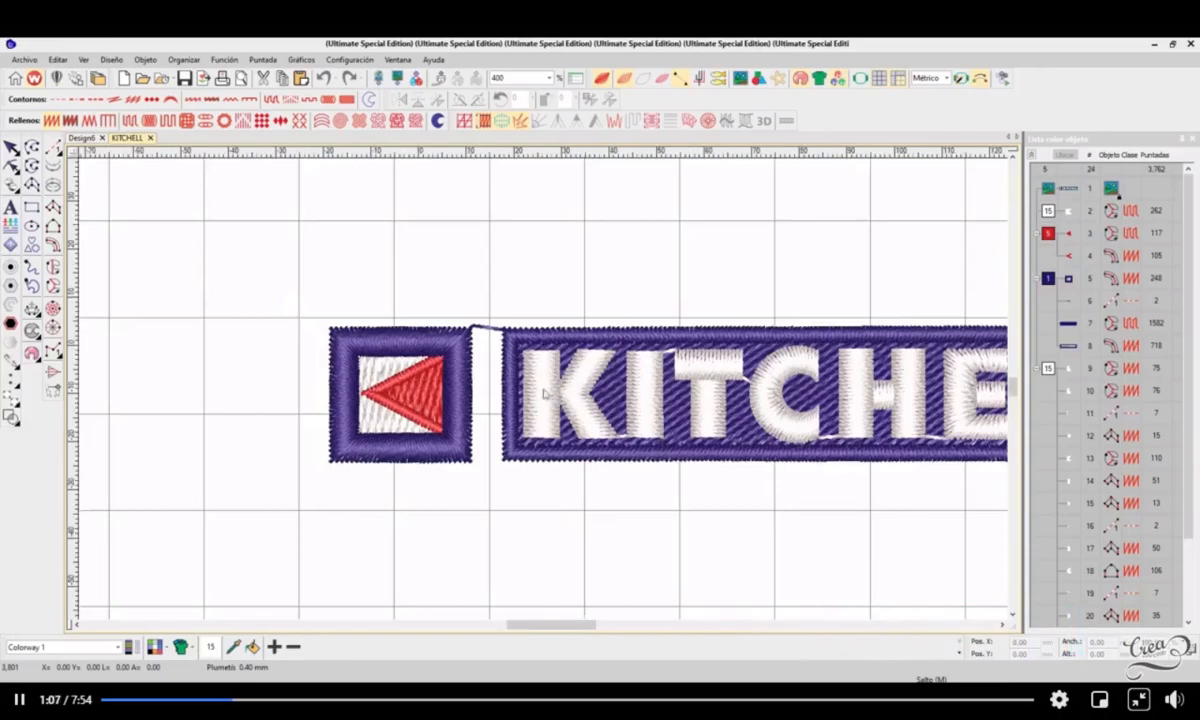
pyautogui.scroll(-1, 538, 375)
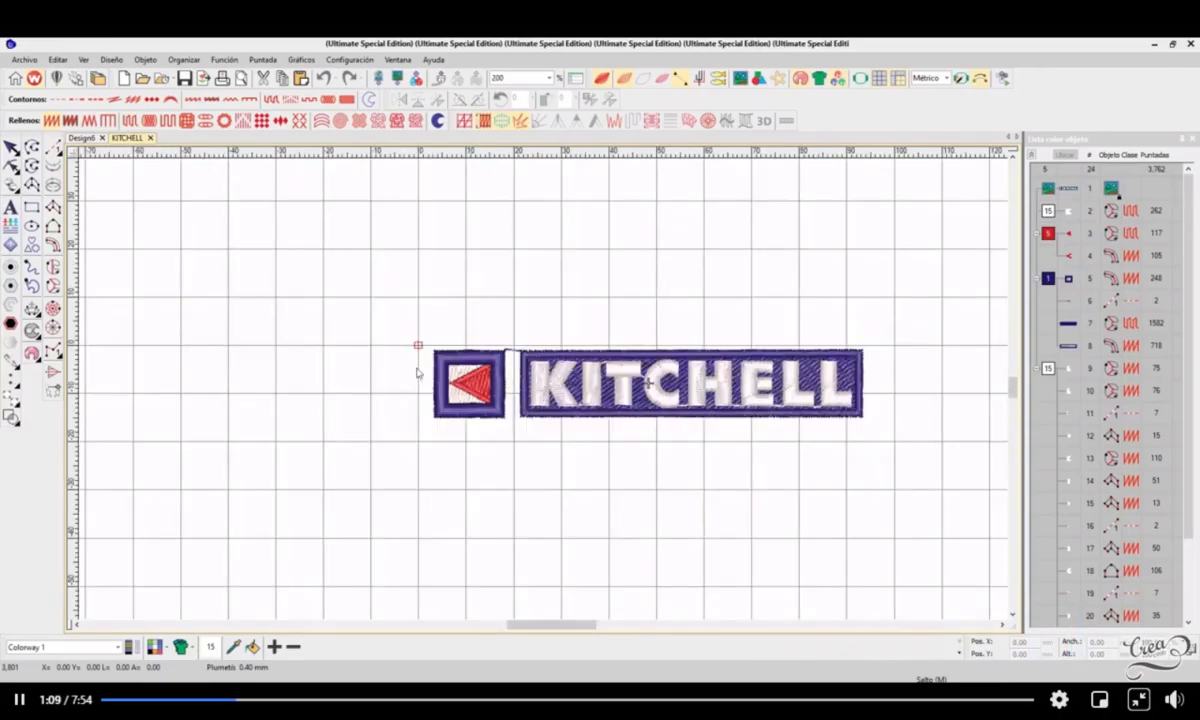
# Step: Examine the grid squares and ruler divisions around the design's origin, beside the square emblem
pyautogui.scroll(1, 545, 395)
pyautogui.scroll(-2, 545, 395)
pyautogui.scroll(1, 545, 395)
pyautogui.scroll(1, 545, 395)
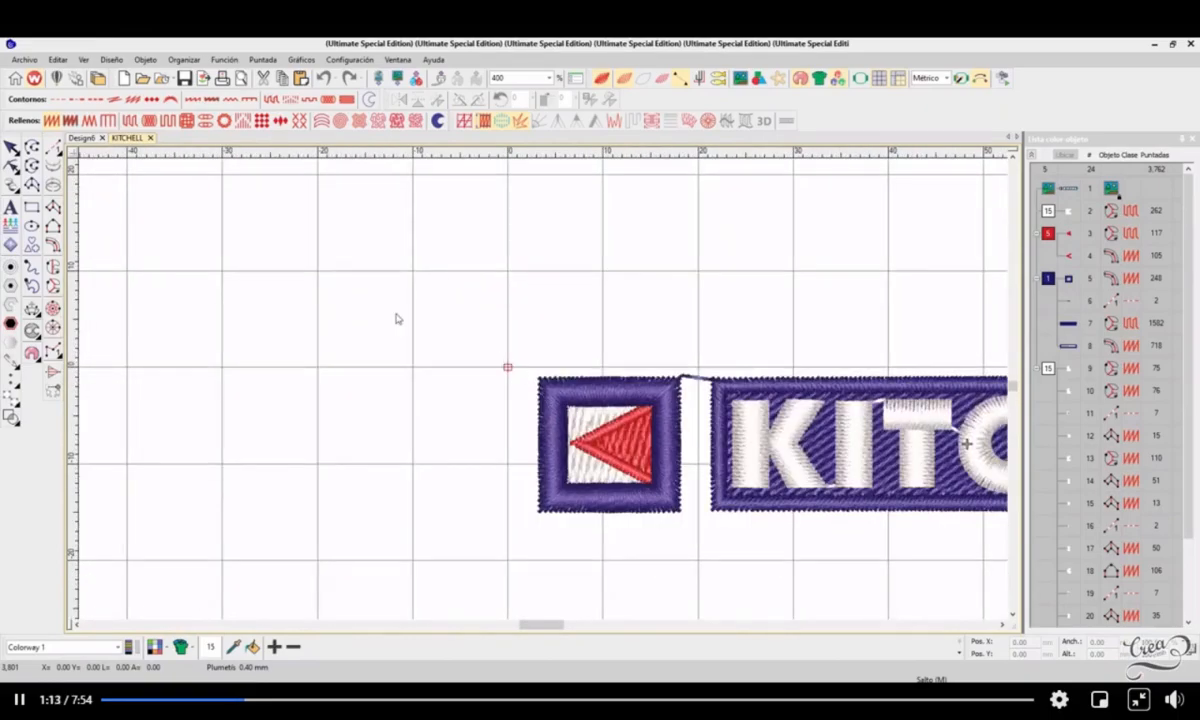
pyautogui.scroll(-1, 539, 385)
pyautogui.scroll(2, 539, 385)
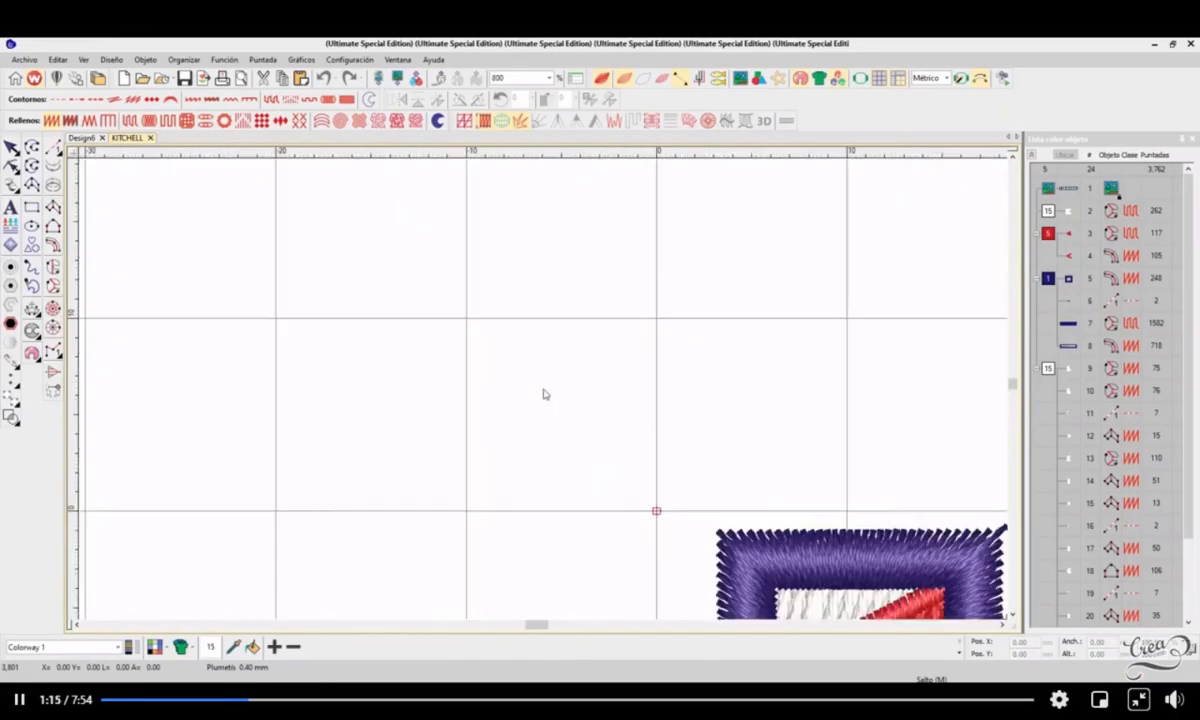
pyautogui.moveTo(466, 322); pyautogui.dragTo(657, 512)
pyautogui.scroll(-2, 544, 394)
pyautogui.scroll(1, 544, 394)
pyautogui.scroll(1, 544, 394)
pyautogui.scroll(-1, 544, 396)
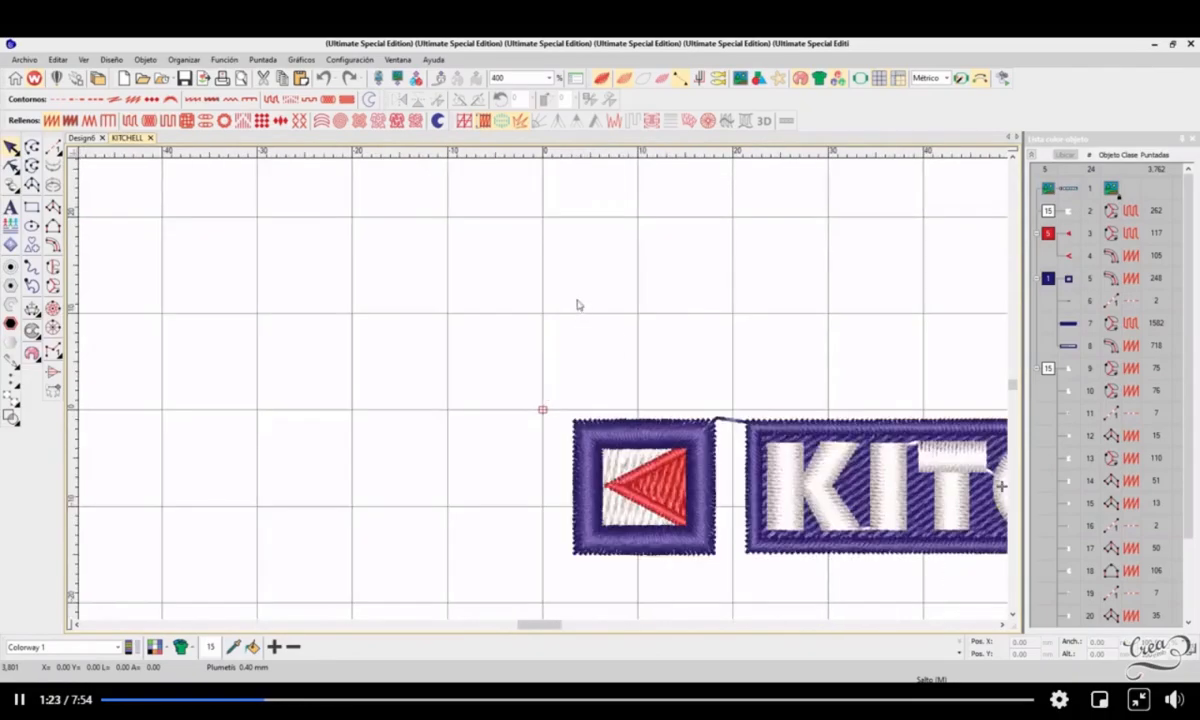
pyautogui.scroll(-1, 544, 385)
pyautogui.scroll(1, 544, 394)
pyautogui.scroll(-1, 544, 394)
pyautogui.scroll(2, 544, 394)
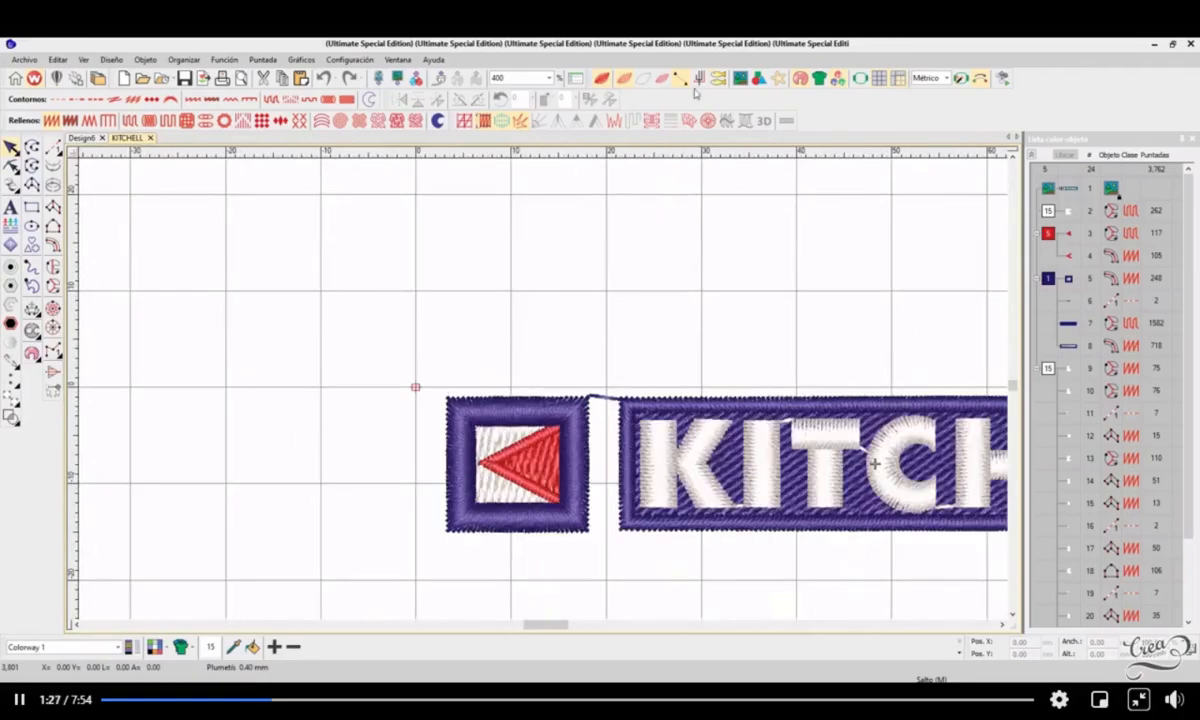
# Step: Keep the measurement units on Métrico and check the width of the emblem's blue square frame
pyautogui.click(946, 78)
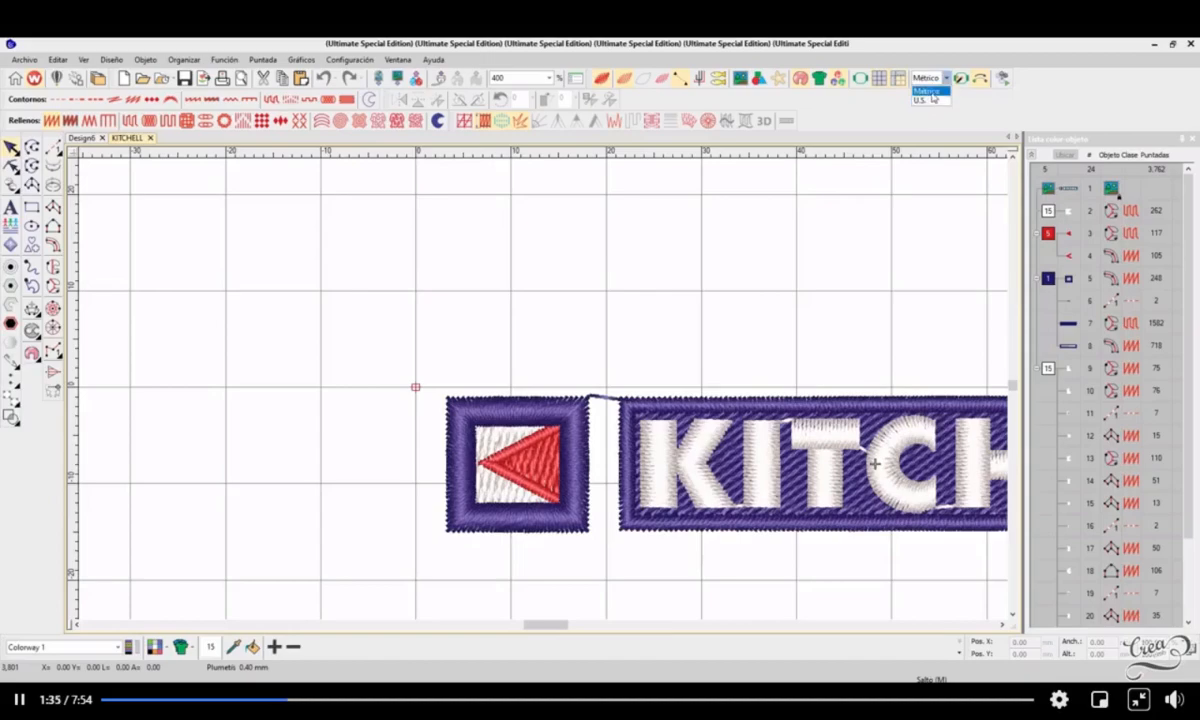
pyautogui.click(936, 92)
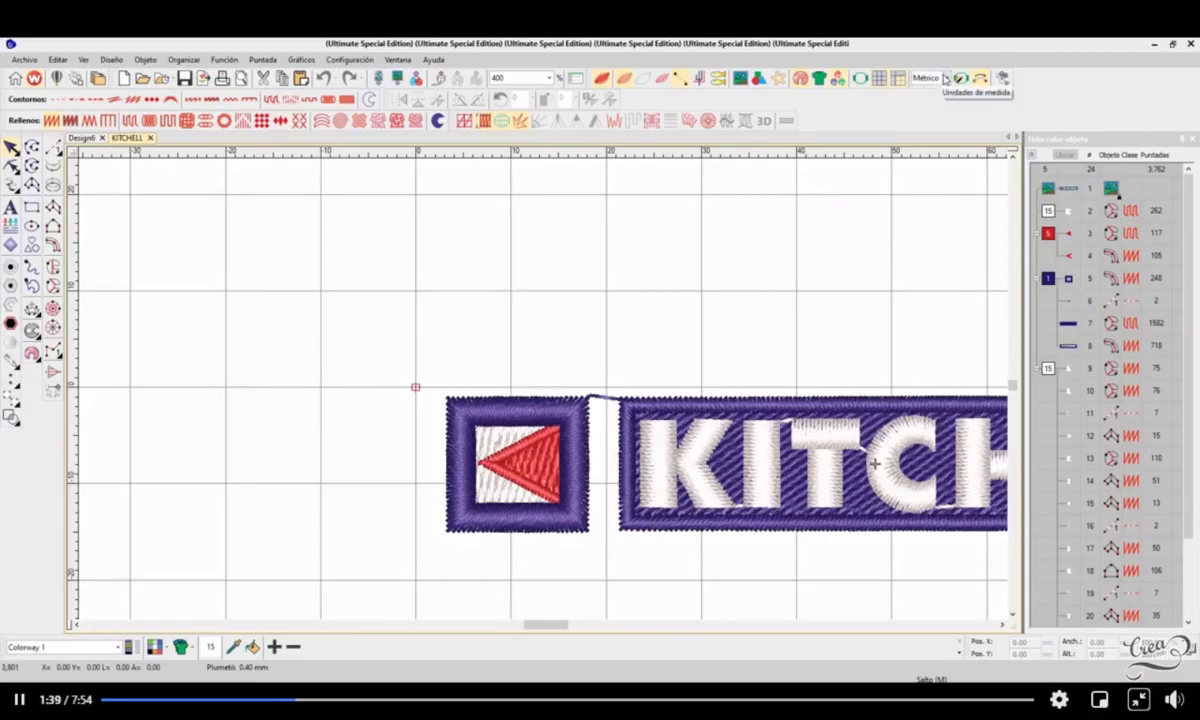
pyautogui.click(527, 402)
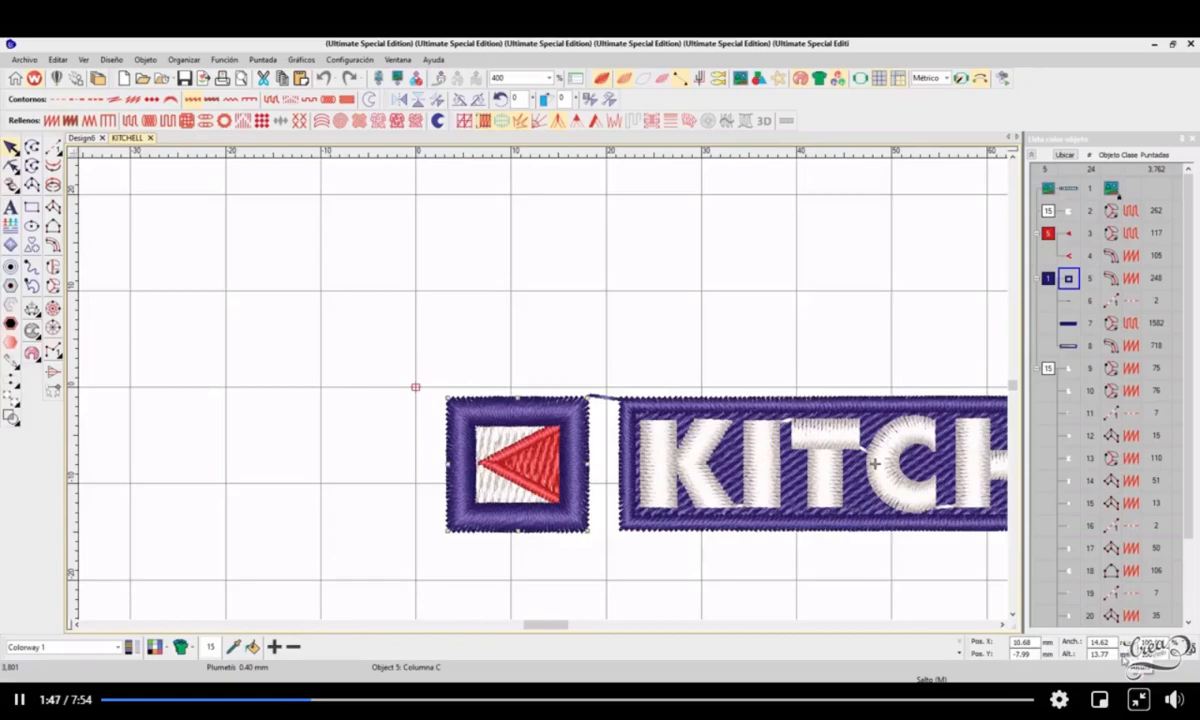
pyautogui.moveTo(1111, 643); pyautogui.dragTo(1071, 659)
pyautogui.click(1114, 643)
# Step: Switch the measurement units to U.S. to compare the rulers and frame dimensions, and return to Métrico
pyautogui.click(945, 78)
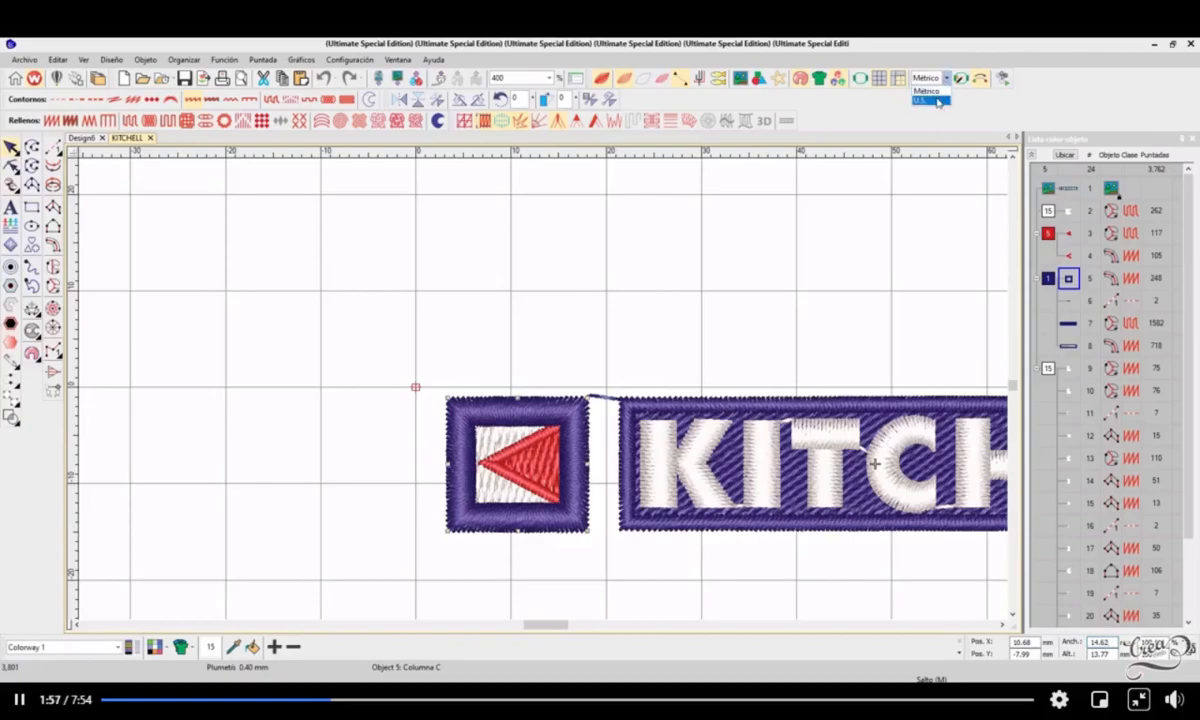
pyautogui.click(938, 102)
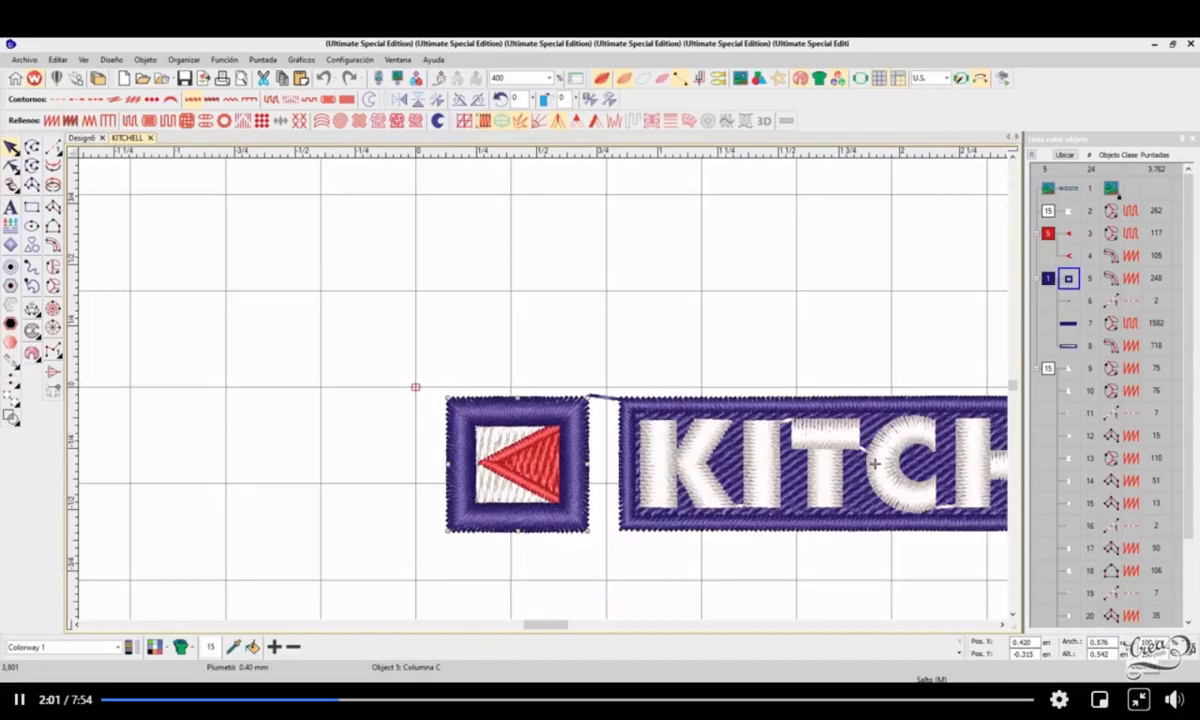
pyautogui.click(932, 79)
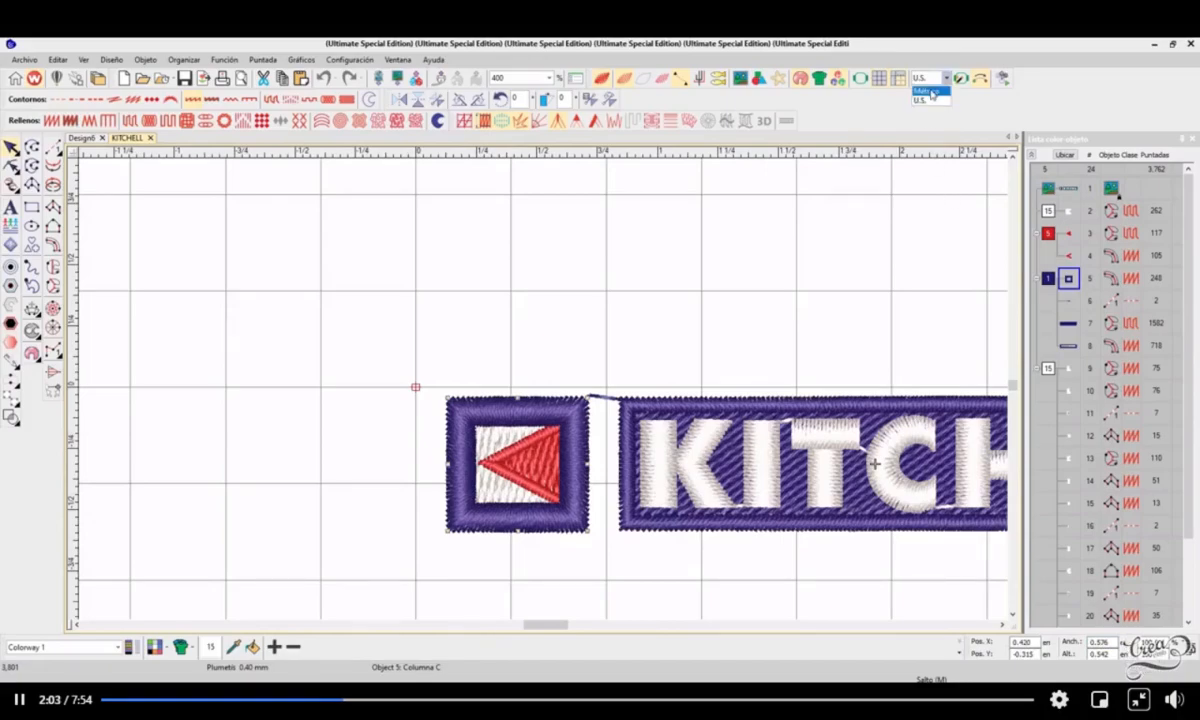
pyautogui.click(927, 91)
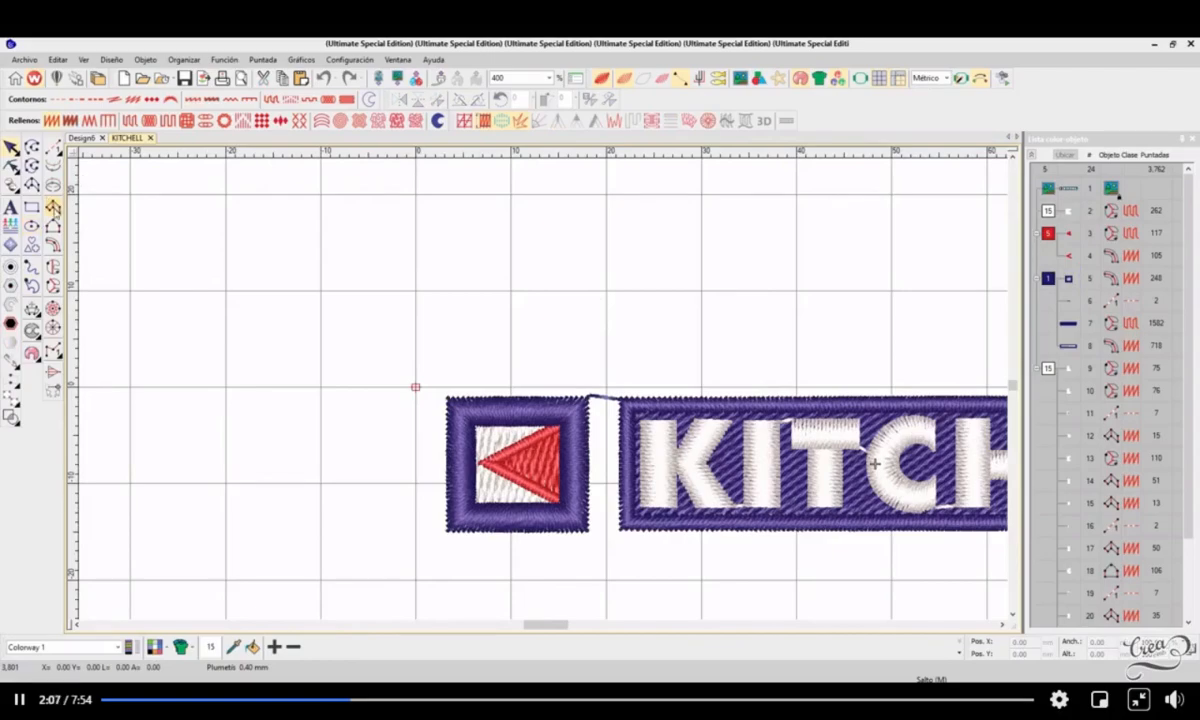
# Step: Move the blue square frame out of the logo into the empty area above it and check its width
pyautogui.moveTo(552, 403); pyautogui.dragTo(340, 228)
pyautogui.scroll(1, 312, 215)
pyautogui.moveTo(592, 399); pyautogui.dragTo(666, 310)
pyautogui.moveTo(743, 316); pyautogui.dragTo(672, 303)
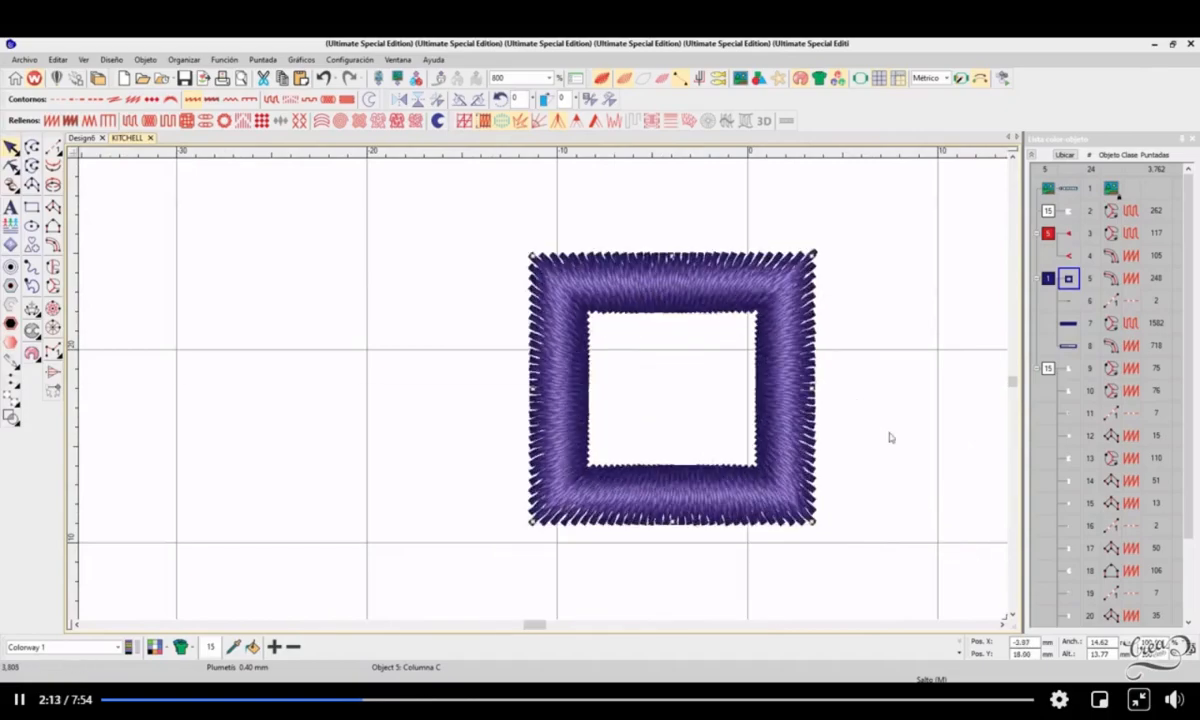
pyautogui.moveTo(1113, 643); pyautogui.dragTo(1078, 651)
pyautogui.click(1113, 643)
# Step: Align the square frame's left and bottom edges with the grid lines at -10 mm horizontally and 10 mm vertically
pyautogui.click(857, 382)
pyautogui.moveTo(803, 403); pyautogui.dragTo(829, 425)
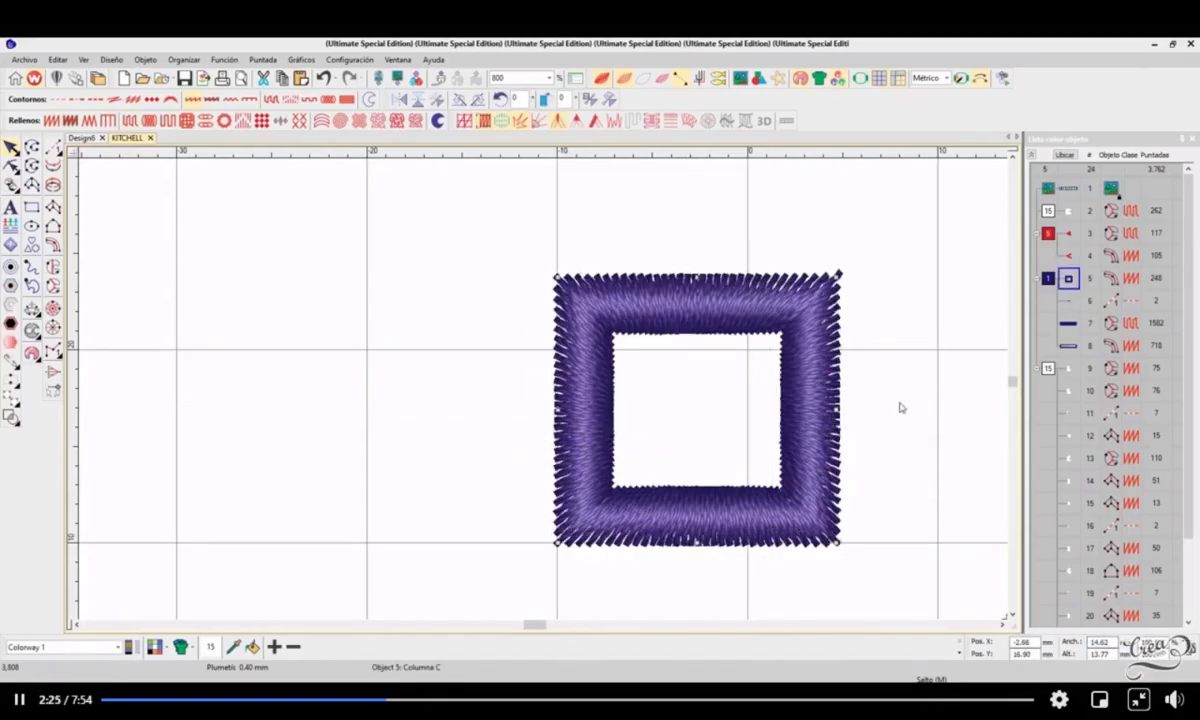
pyautogui.click(900, 407)
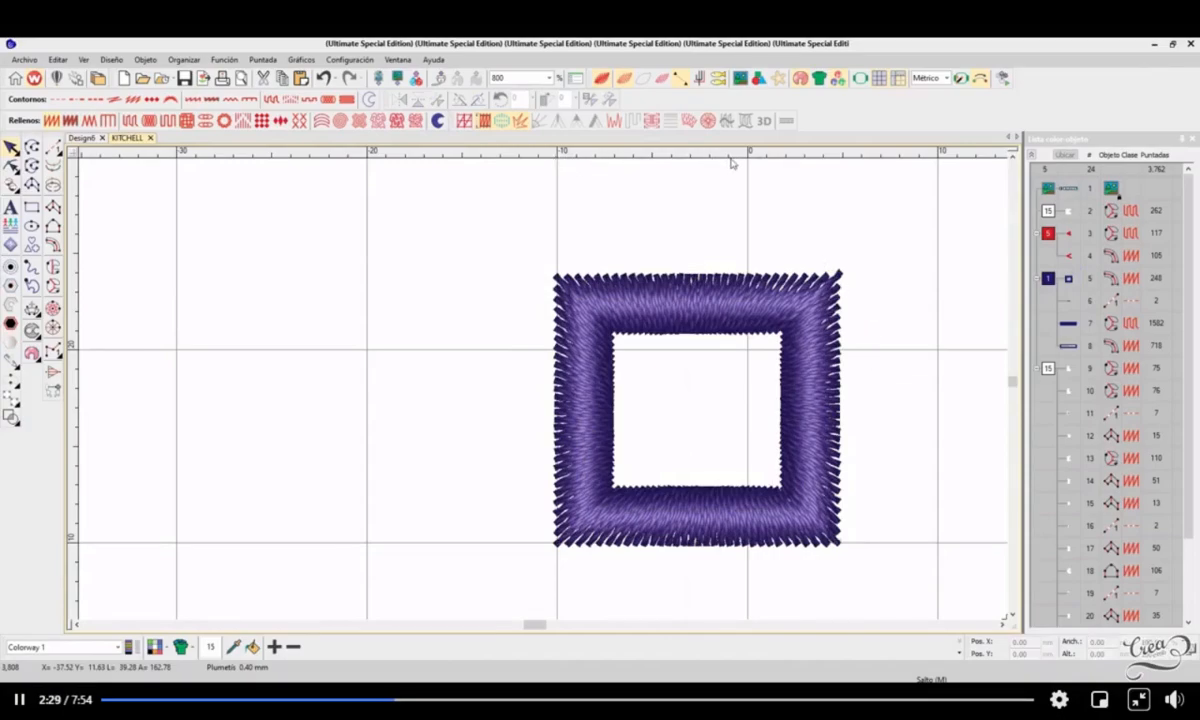
# Step: Place nine vertical guides 1 mm apart across the square frame, from -1 mm to -9 mm on the horizontal ruler
pyautogui.click(729, 155)
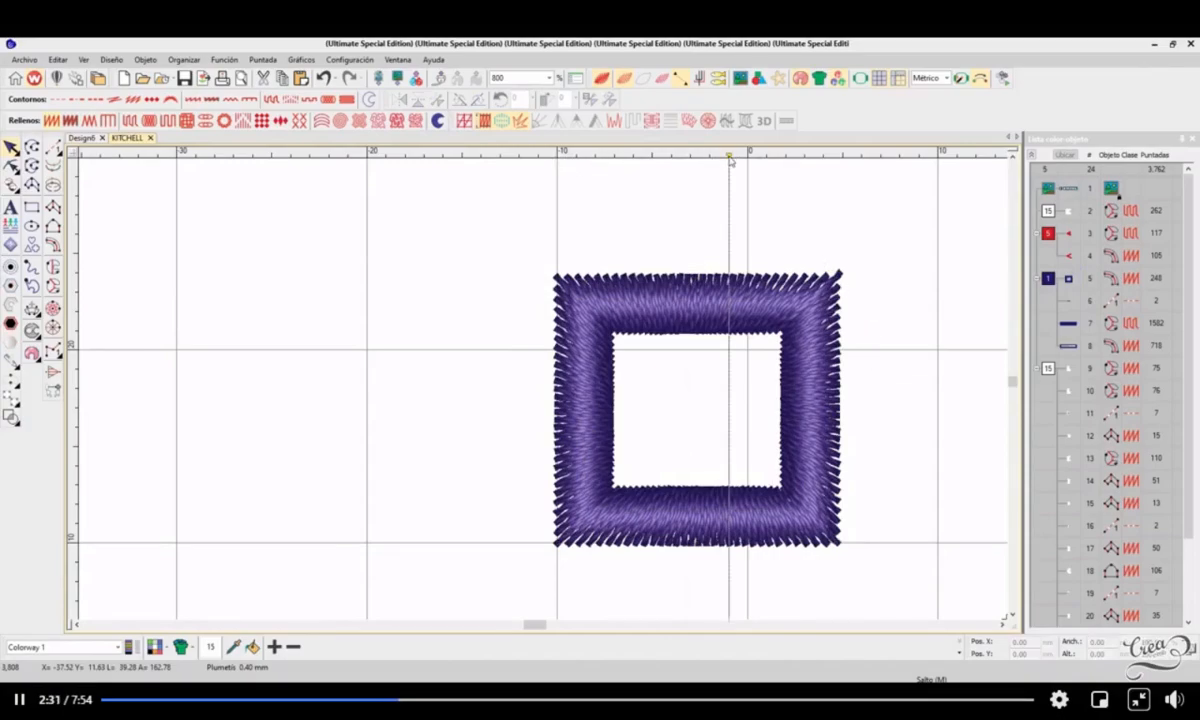
pyautogui.click(709, 155)
pyautogui.click(690, 155)
pyautogui.click(671, 155)
pyautogui.click(651, 155)
pyautogui.click(632, 155)
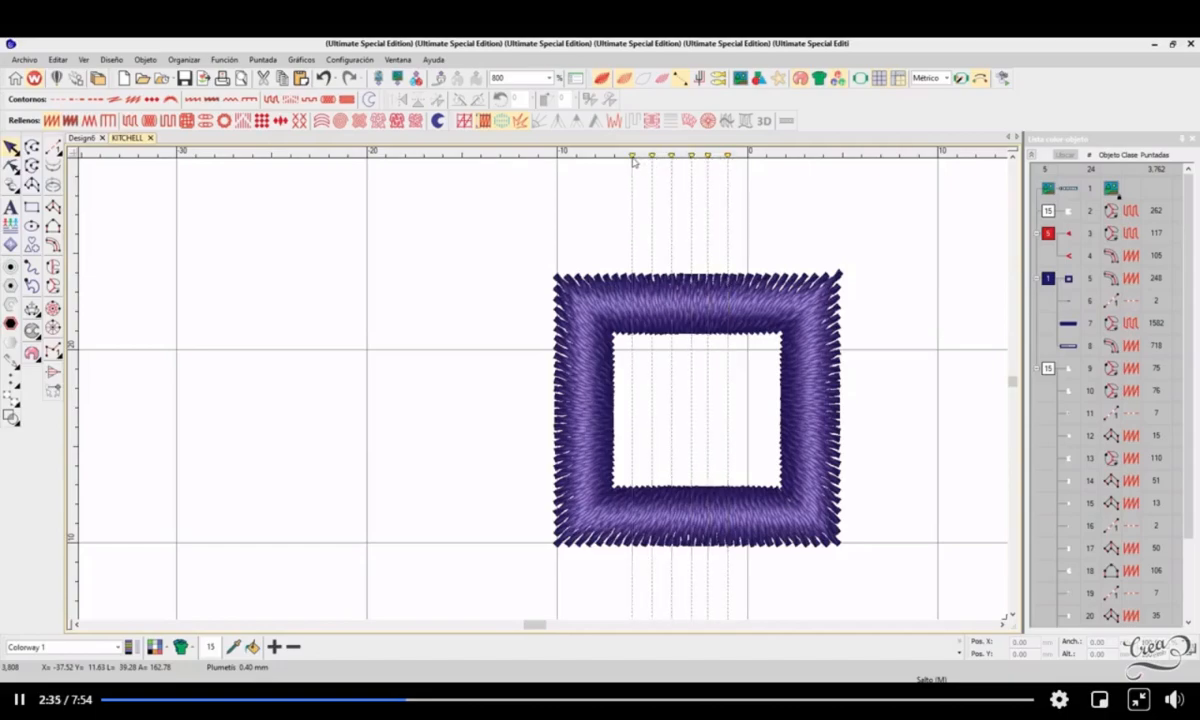
pyautogui.click(613, 155)
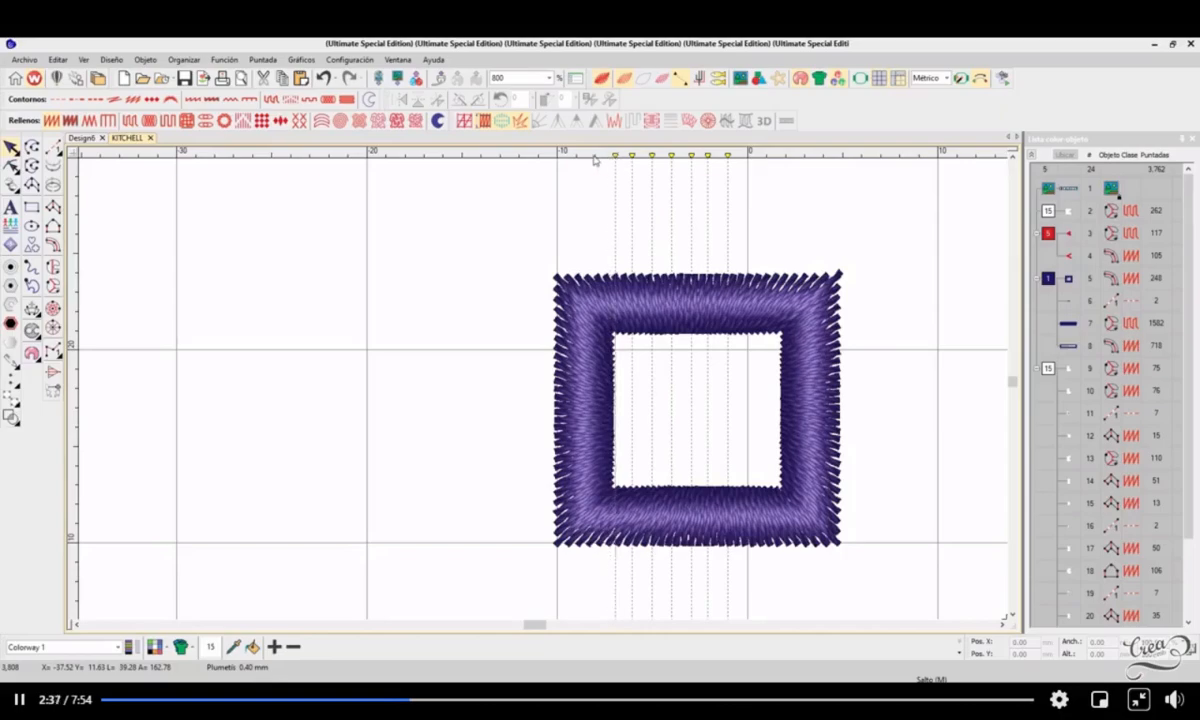
pyautogui.click(596, 155)
pyautogui.click(576, 155)
# Step: Check the square frame's width against the spacing of the vertical guides
pyautogui.click(771, 302)
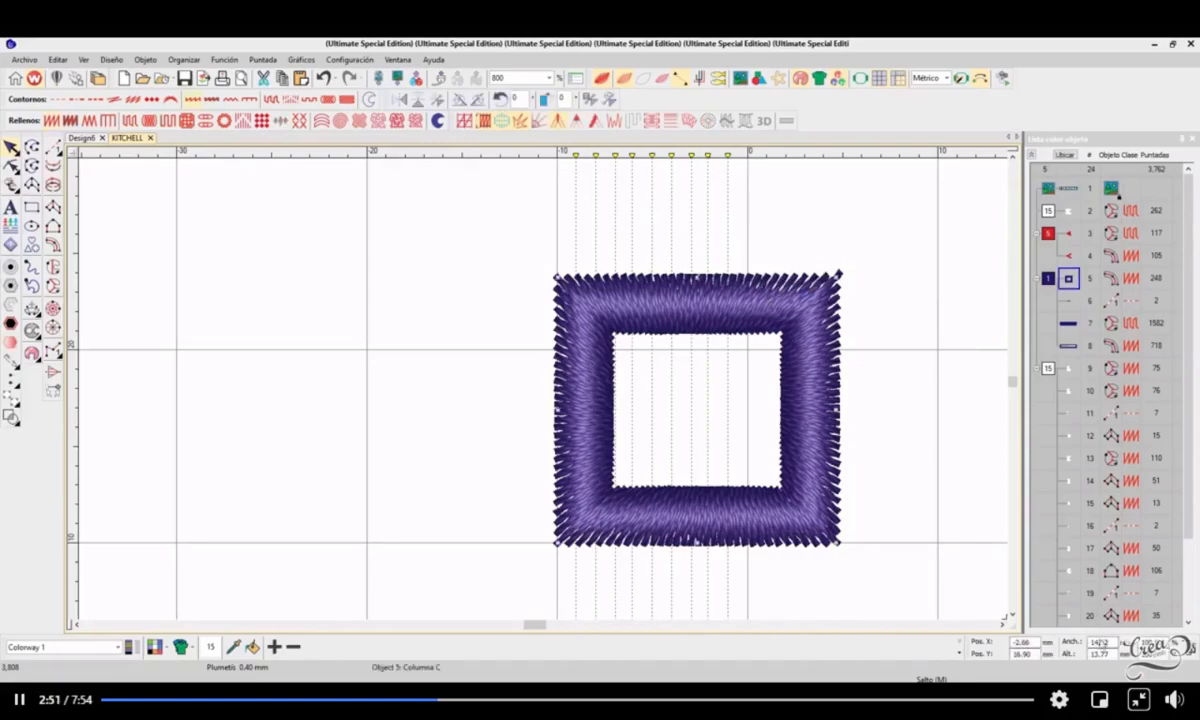
pyautogui.moveTo(1092, 643); pyautogui.dragTo(1098, 639)
pyautogui.click(860, 388)
# Step: Add vertical guides at 1, 2, 3 and 4 mm on the horizontal ruler and one at the frame's right edge
pyautogui.click(766, 155)
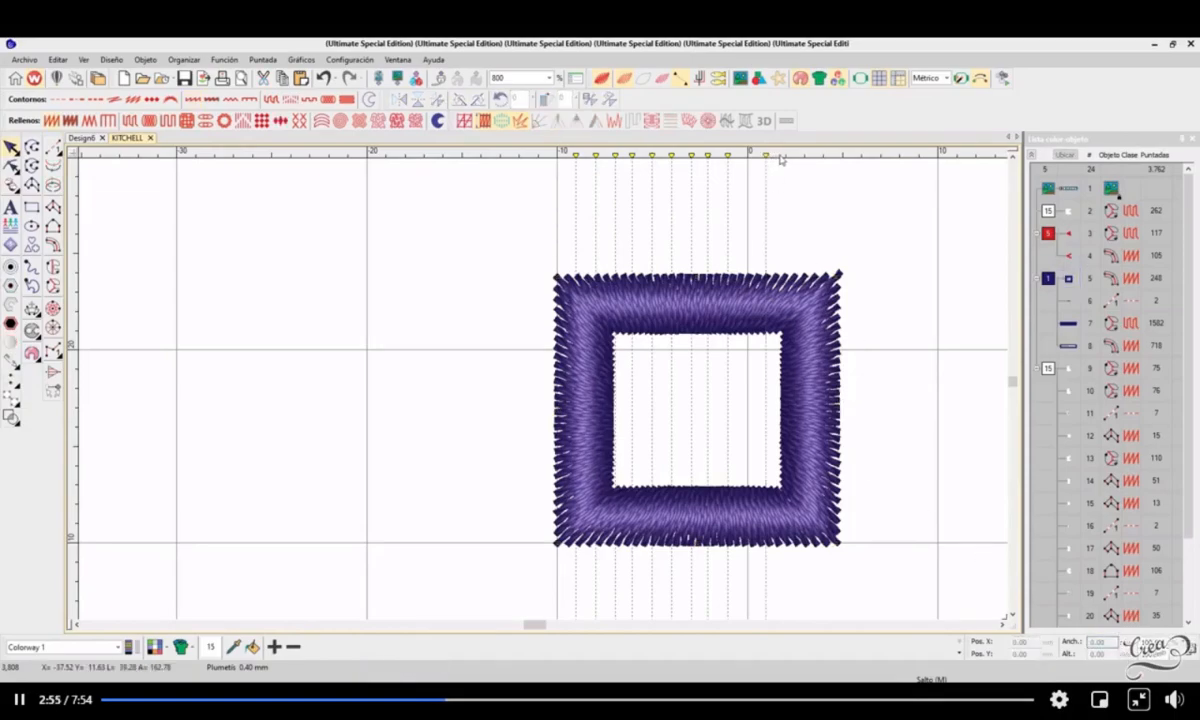
pyautogui.click(786, 157)
pyautogui.click(806, 157)
pyautogui.click(826, 157)
pyautogui.click(793, 444)
pyautogui.click(840, 157)
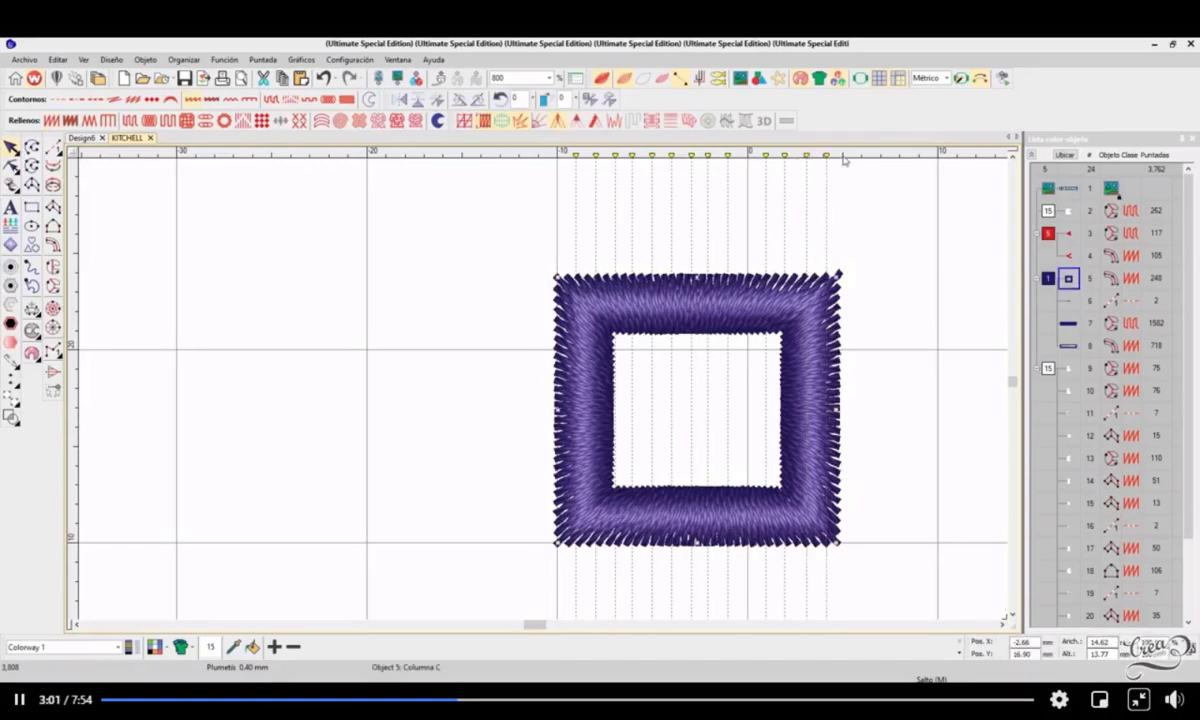
pyautogui.click(868, 237)
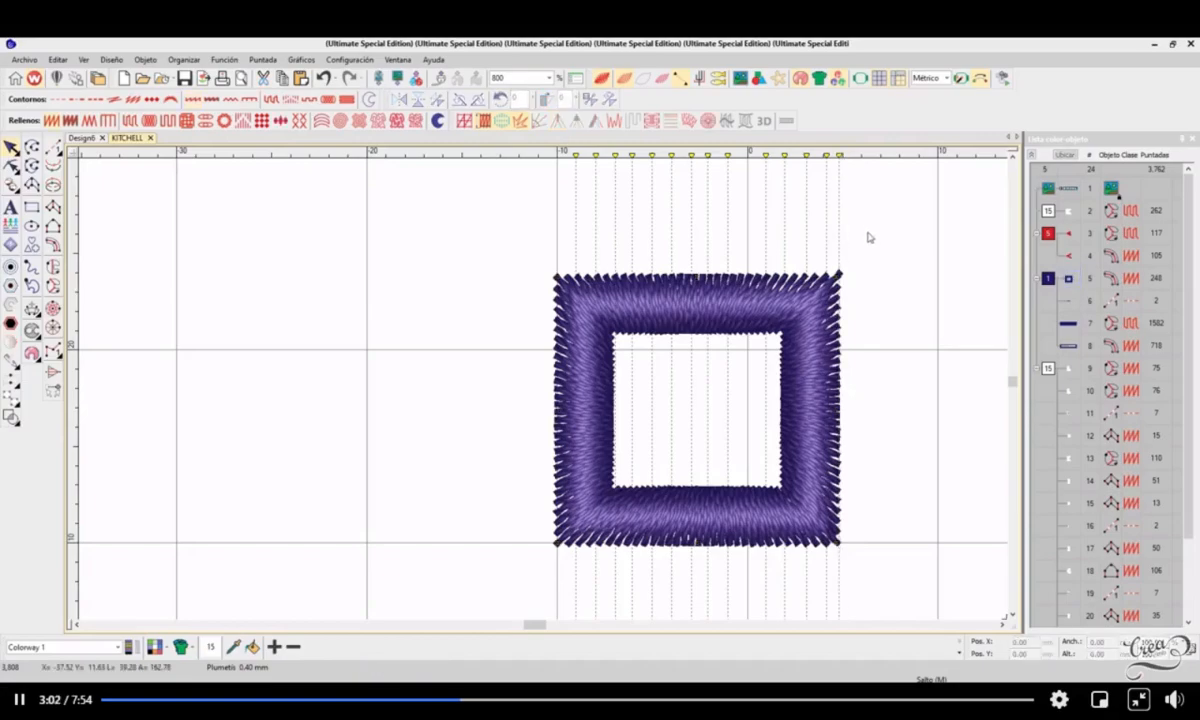
# Step: Check the square frame's height in its object dimensions
pyautogui.click(825, 374)
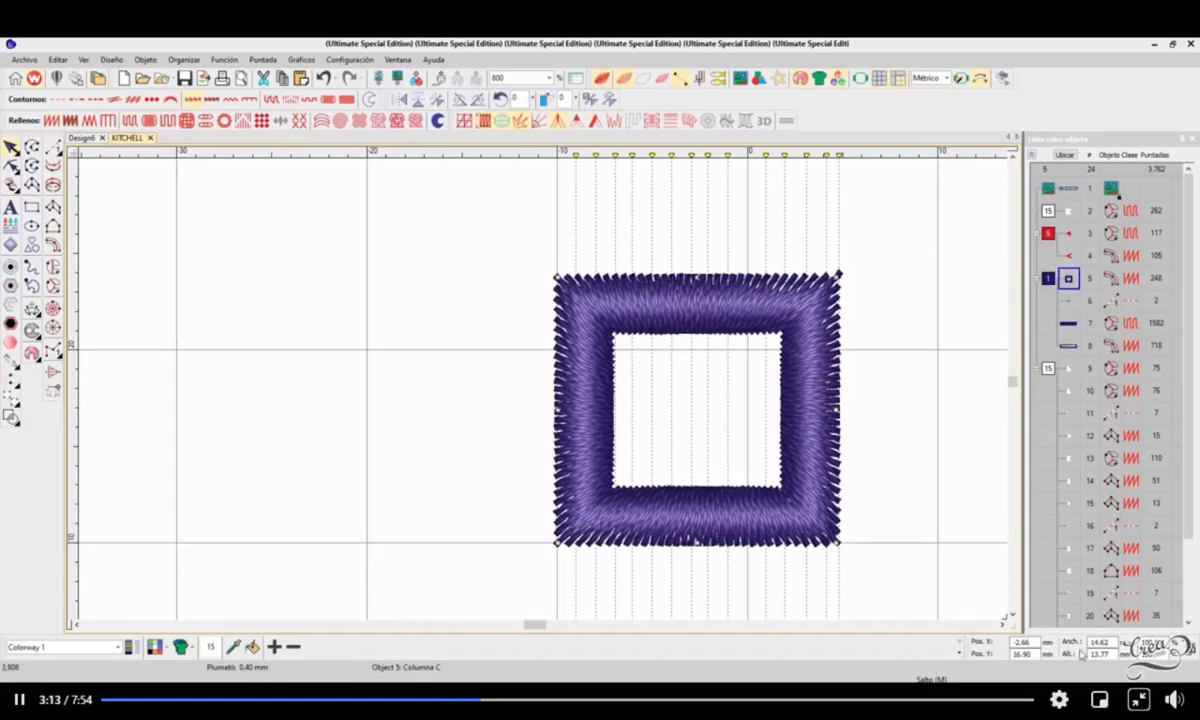
pyautogui.moveTo(1110, 655); pyautogui.dragTo(1088, 658)
pyautogui.click(881, 494)
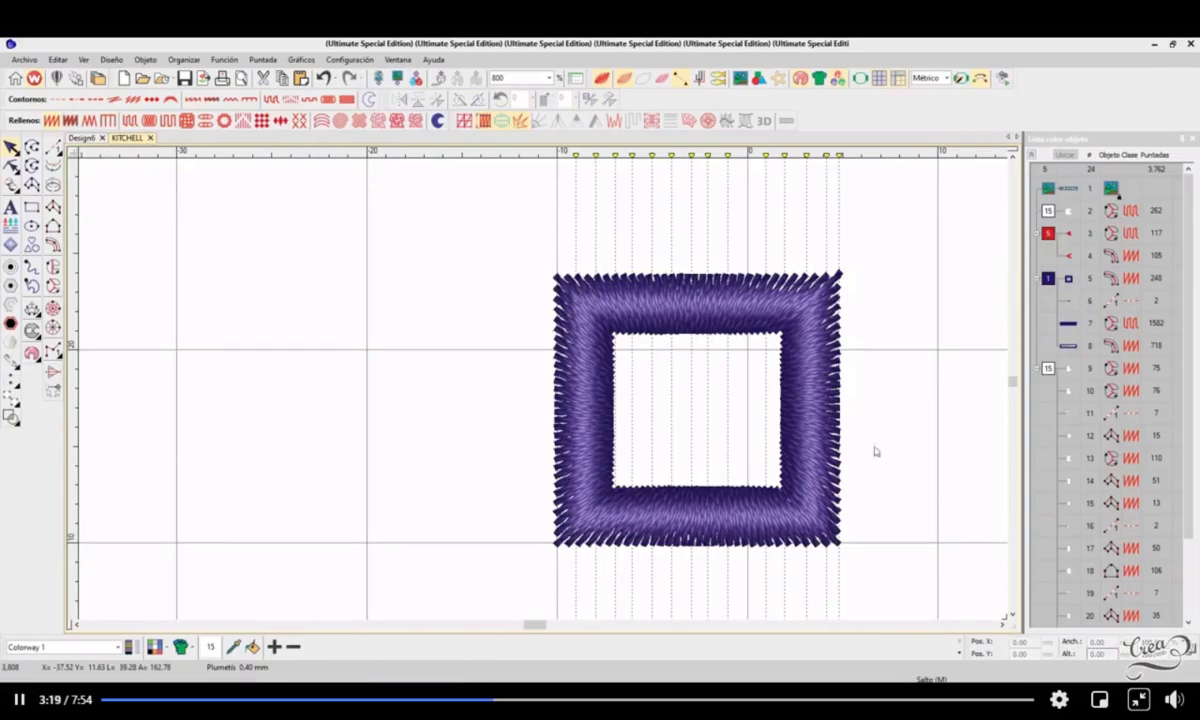
pyautogui.click(822, 422)
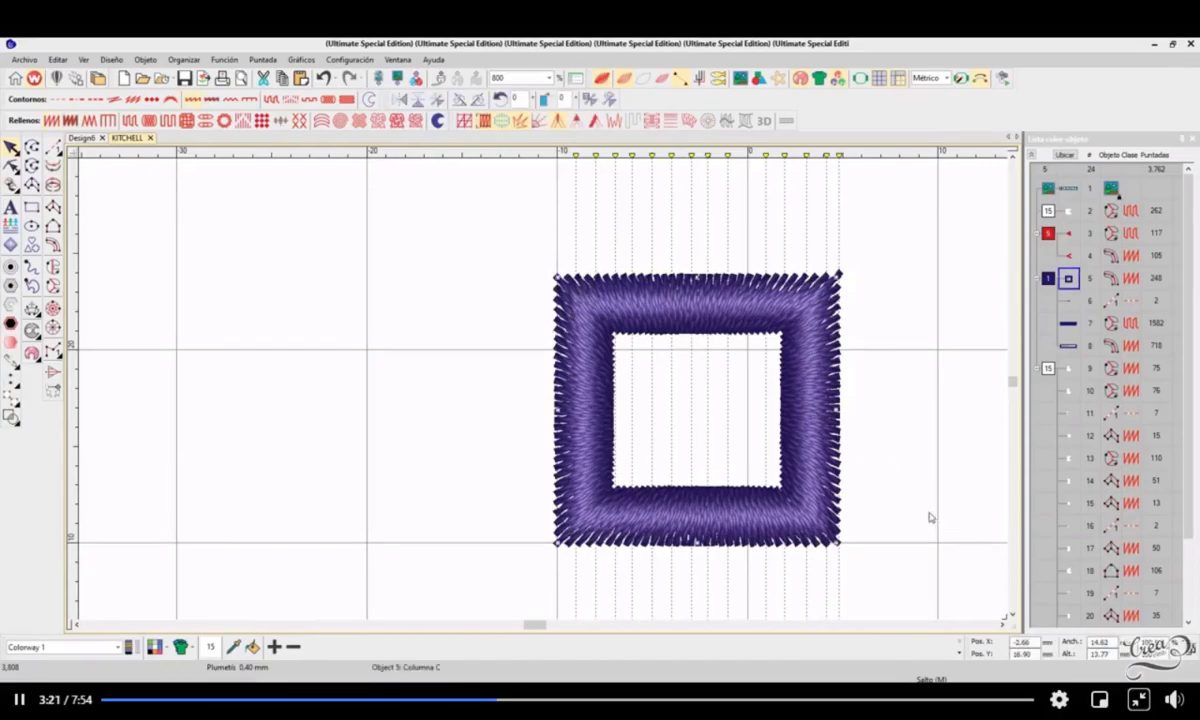
pyautogui.scroll(-2, 915, 496)
pyautogui.scroll(1, 539, 365)
pyautogui.scroll(-1, 535, 393)
pyautogui.scroll(2, 543, 393)
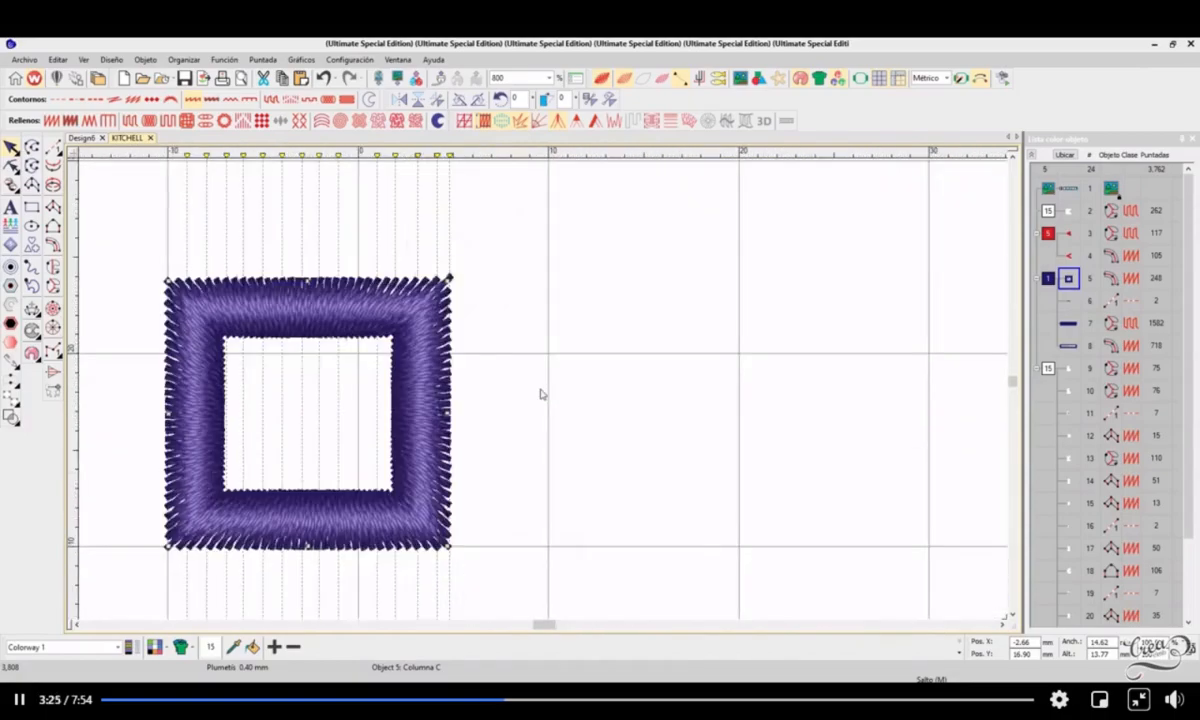
pyautogui.scroll(-1, 538, 387)
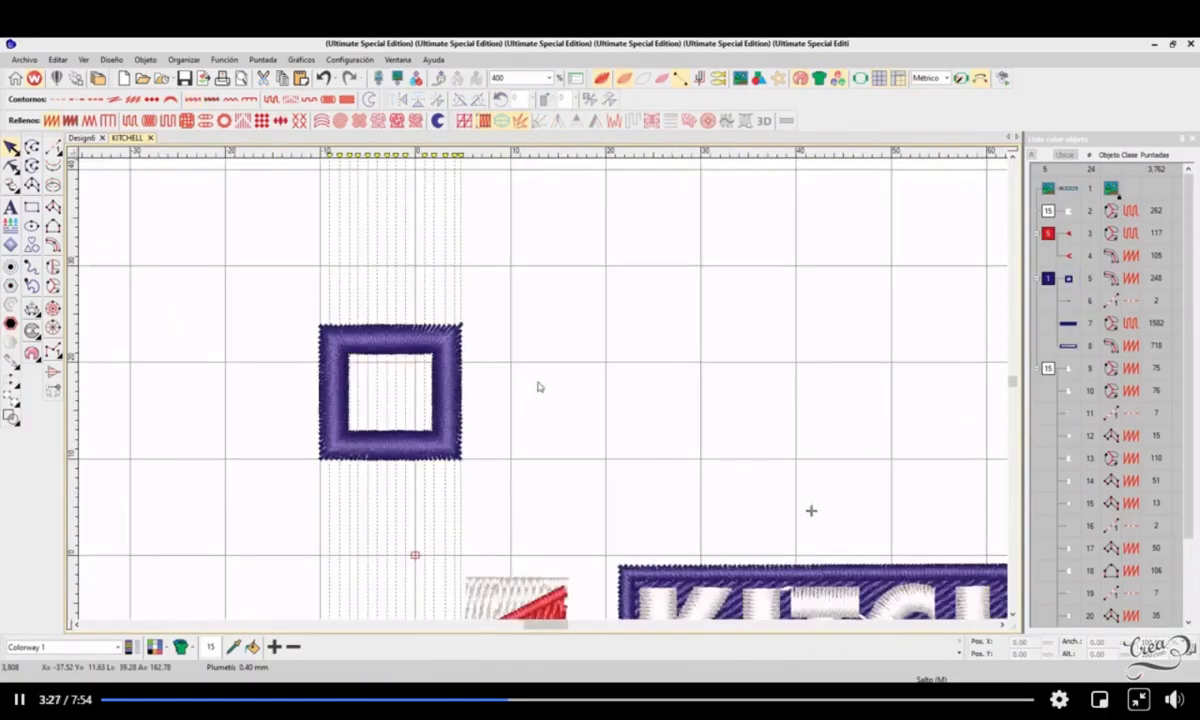
# Step: Move the letter K out of the banner into the empty grid area above and delete the running stitch object beside it
pyautogui.scroll(-1, 544, 394)
pyautogui.moveTo(518, 424); pyautogui.dragTo(886, 552)
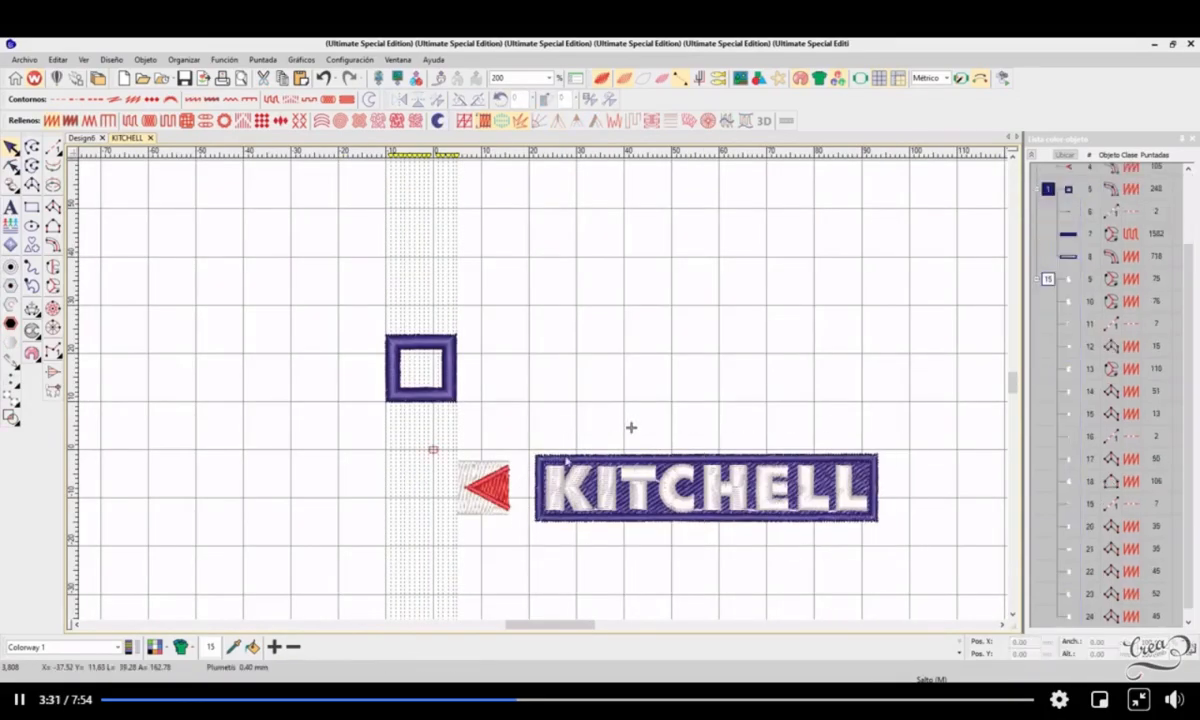
pyautogui.moveTo(514, 423); pyautogui.dragTo(611, 314)
pyautogui.click(576, 272)
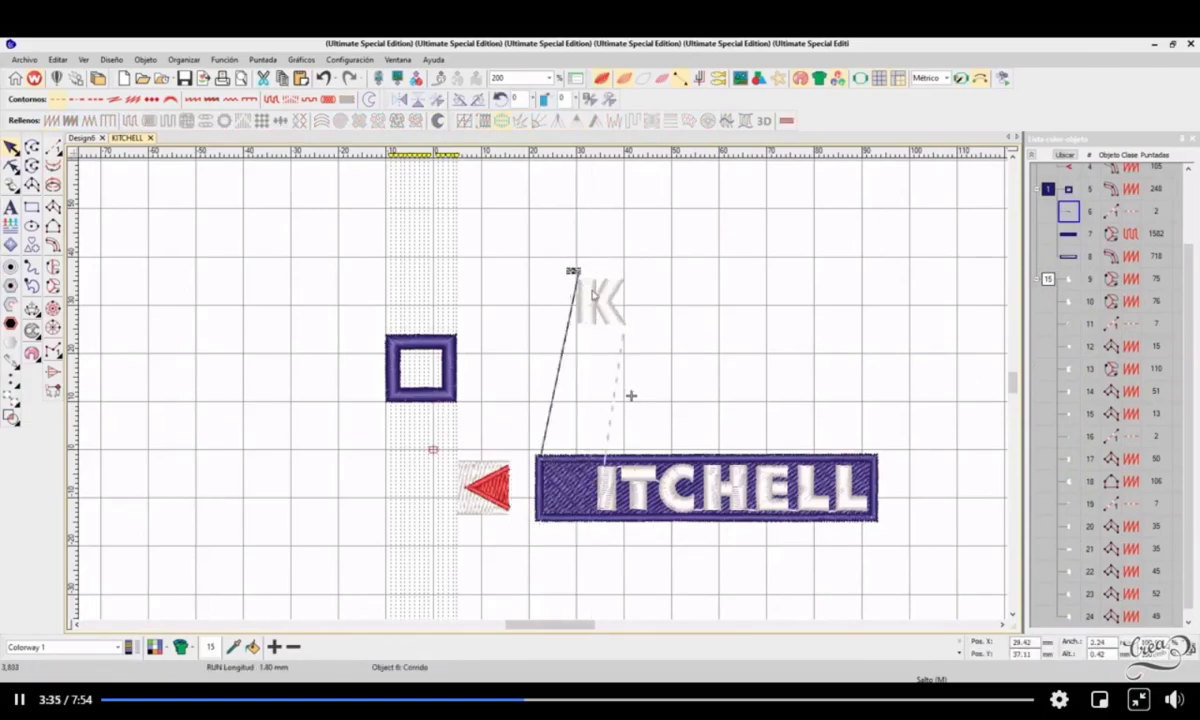
pyautogui.press('Delete')
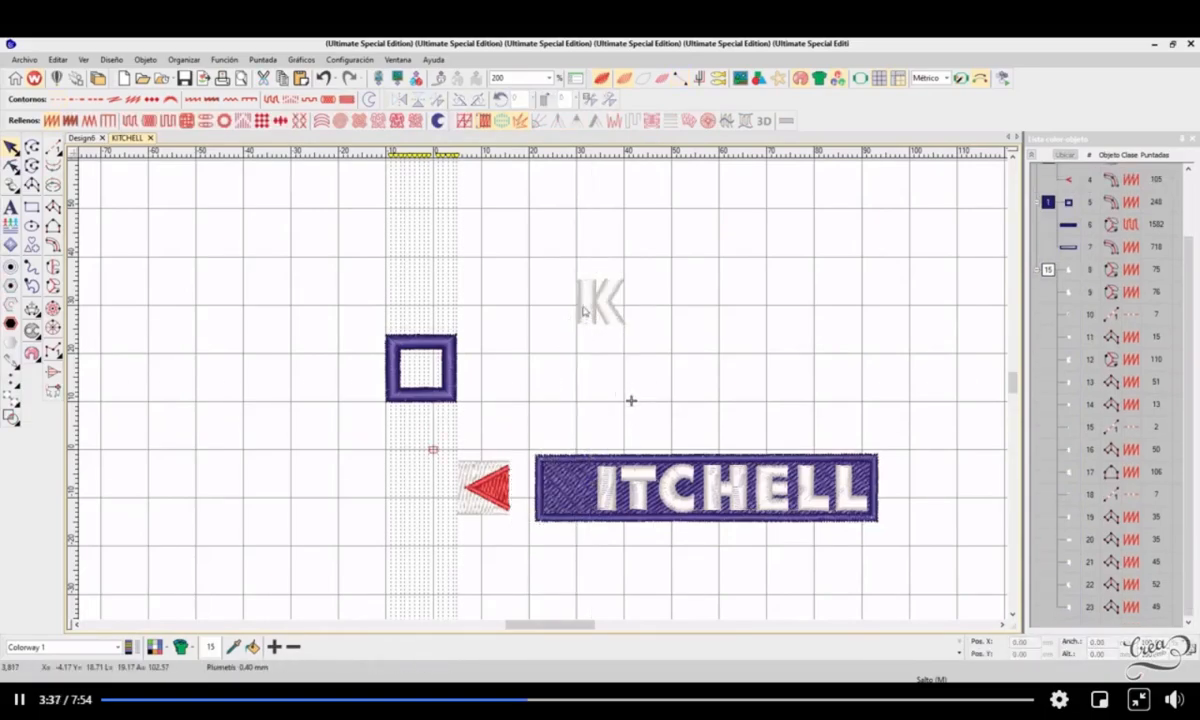
# Step: Select both pieces of the letter K and align its left edge with the vertical 30 mm grid line
pyautogui.scroll(2, 583, 307)
pyautogui.moveTo(483, 262); pyautogui.dragTo(751, 531)
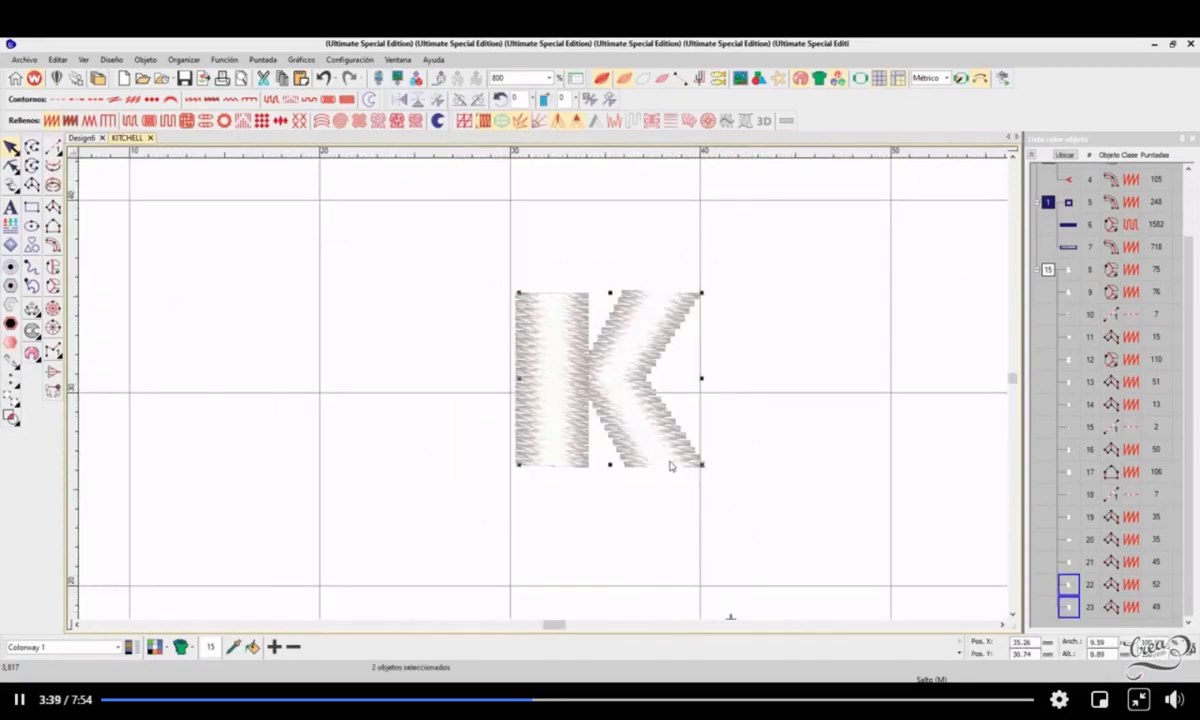
pyautogui.scroll(-1, 590, 366)
pyautogui.scroll(1, 552, 331)
pyautogui.moveTo(549, 463); pyautogui.dragTo(545, 372)
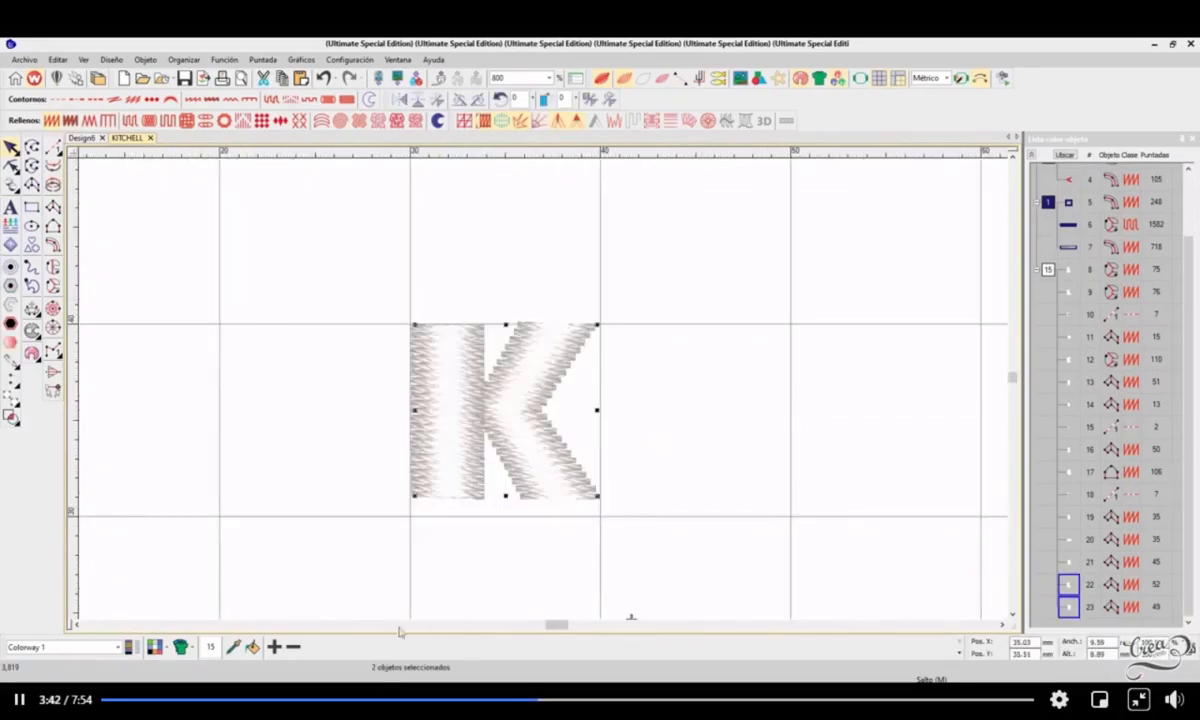
# Step: Add a palette colour and recolour the letter K with red colour 5 while resting it on the horizontal 30 mm grid line
pyautogui.click(274, 647)
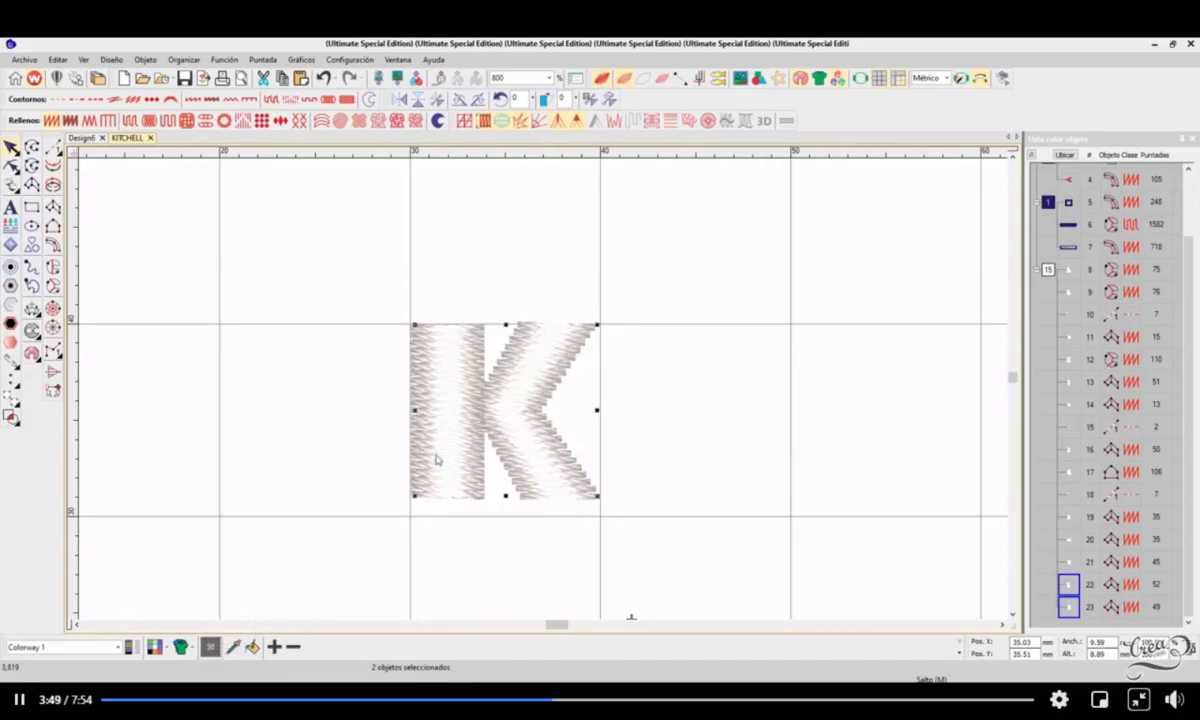
pyautogui.moveTo(507, 440); pyautogui.dragTo(507, 460)
pyautogui.click(960, 651)
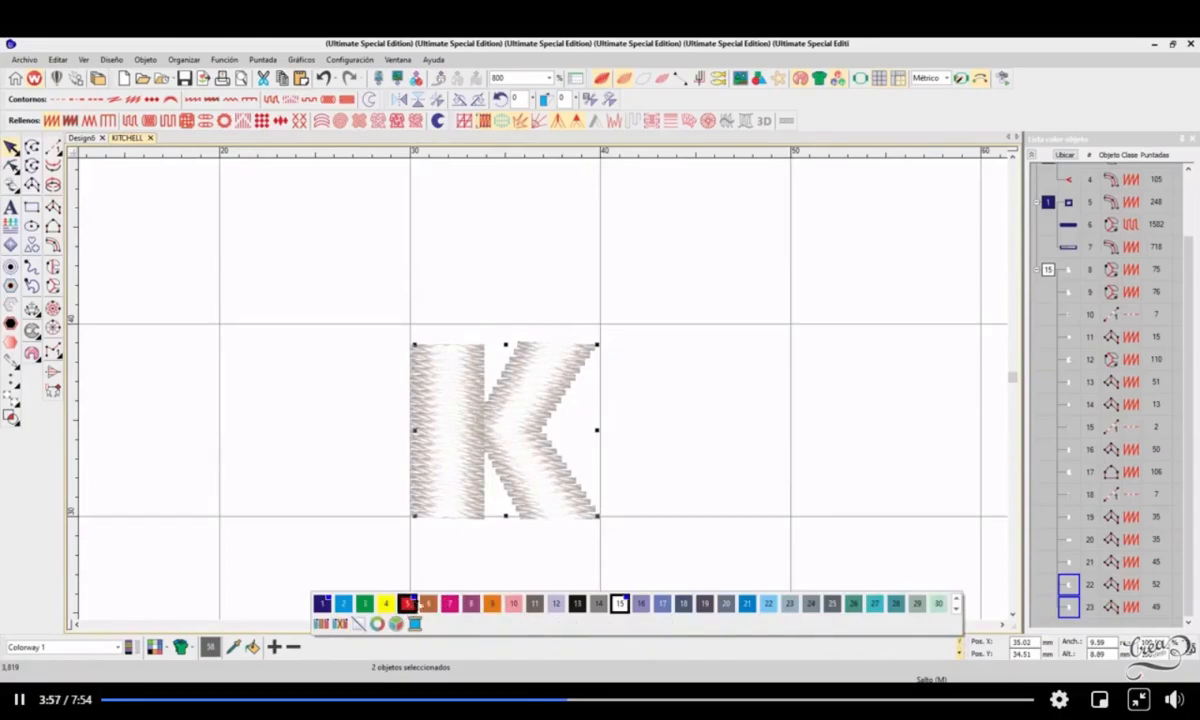
pyautogui.click(407, 603)
pyautogui.moveTo(548, 402); pyautogui.dragTo(528, 411)
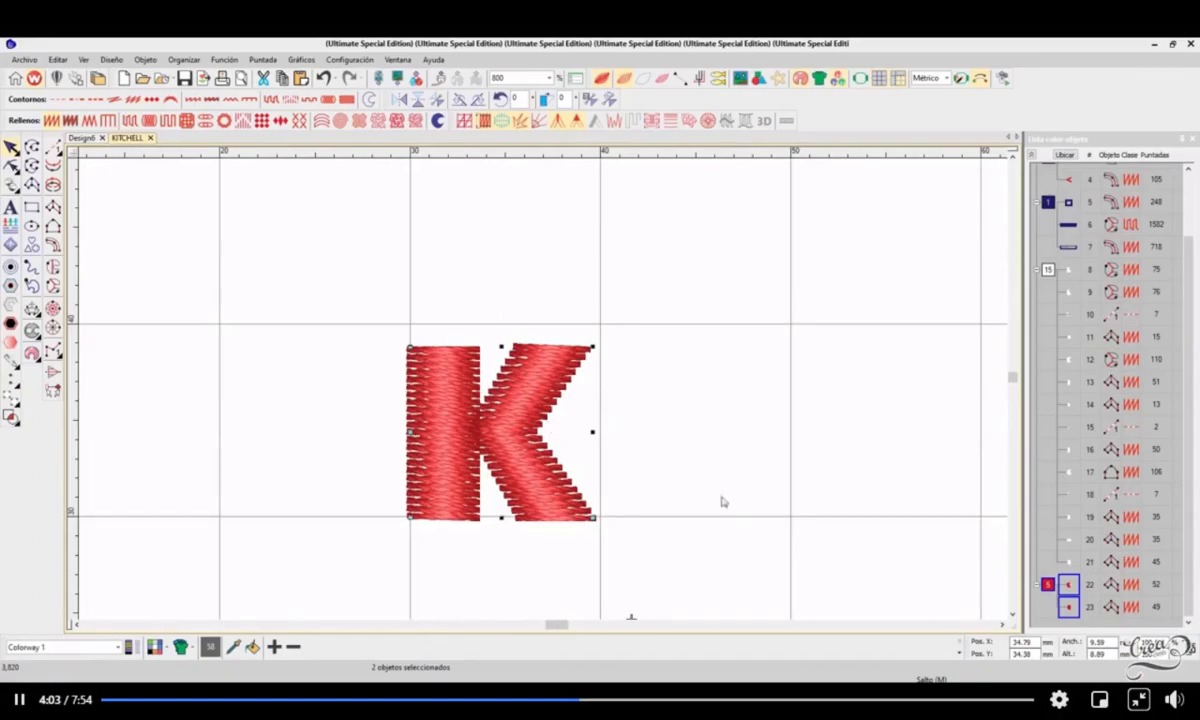
# Step: Check the letter K's width in its object dimensions and against the grid
pyautogui.doubleClick(1105, 643)
pyautogui.click(760, 565)
pyautogui.scroll(-3, 548, 476)
pyautogui.scroll(3, 546, 394)
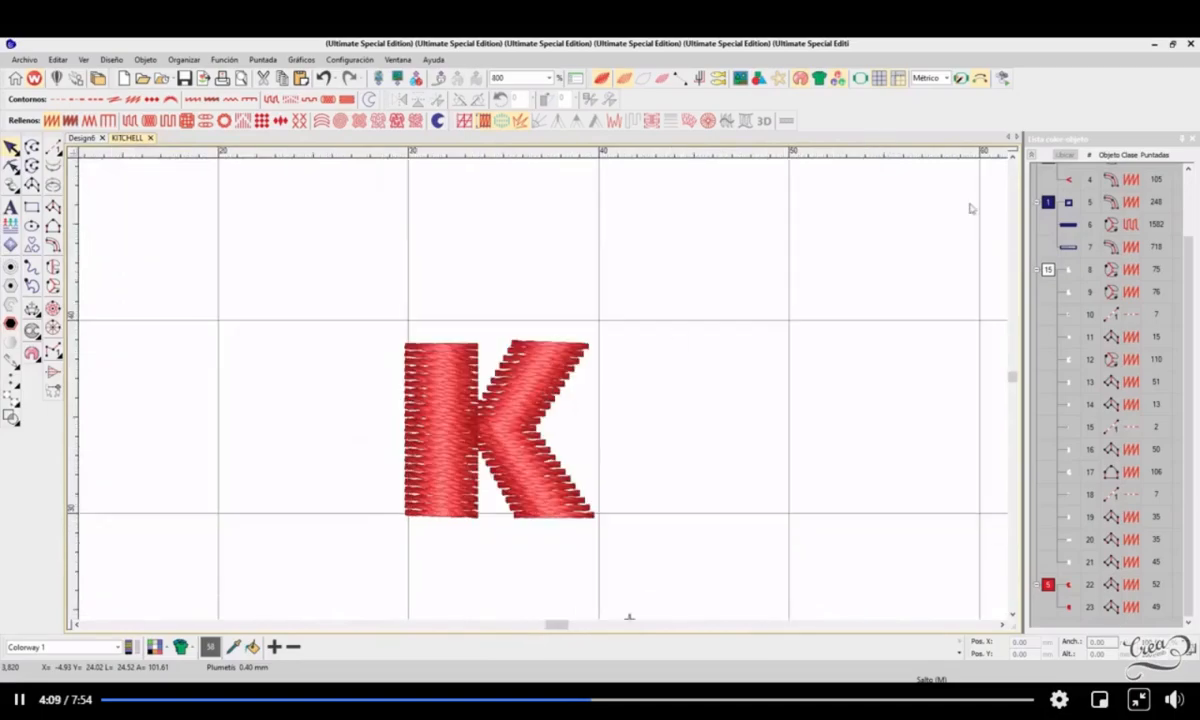
# Step: Try enlarging the letter K proportionally to about 21.8 mm wide and 20.2 mm high, and undo the scaling
pyautogui.scroll(1, 948, 158)
pyautogui.moveTo(343, 311); pyautogui.dragTo(718, 586)
pyautogui.moveTo(592, 391); pyautogui.dragTo(846, 197)
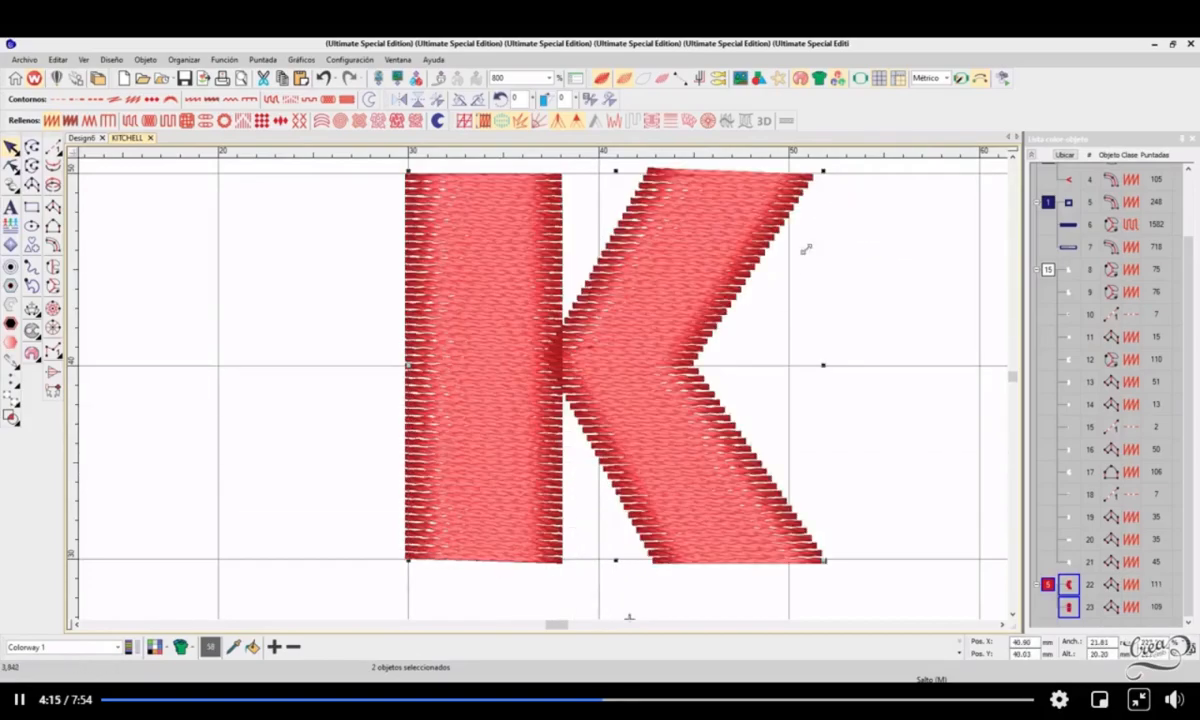
pyautogui.scroll(-1, 679, 340)
pyautogui.scroll(1, 502, 407)
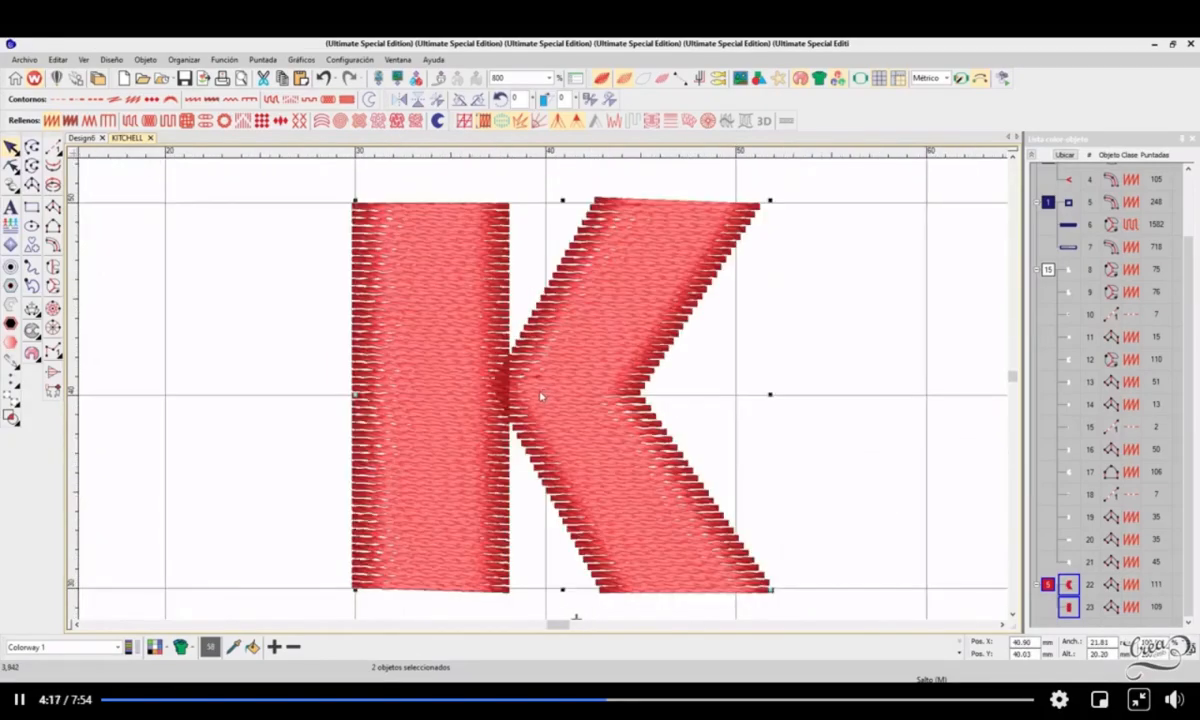
pyautogui.scroll(-1, 533, 418)
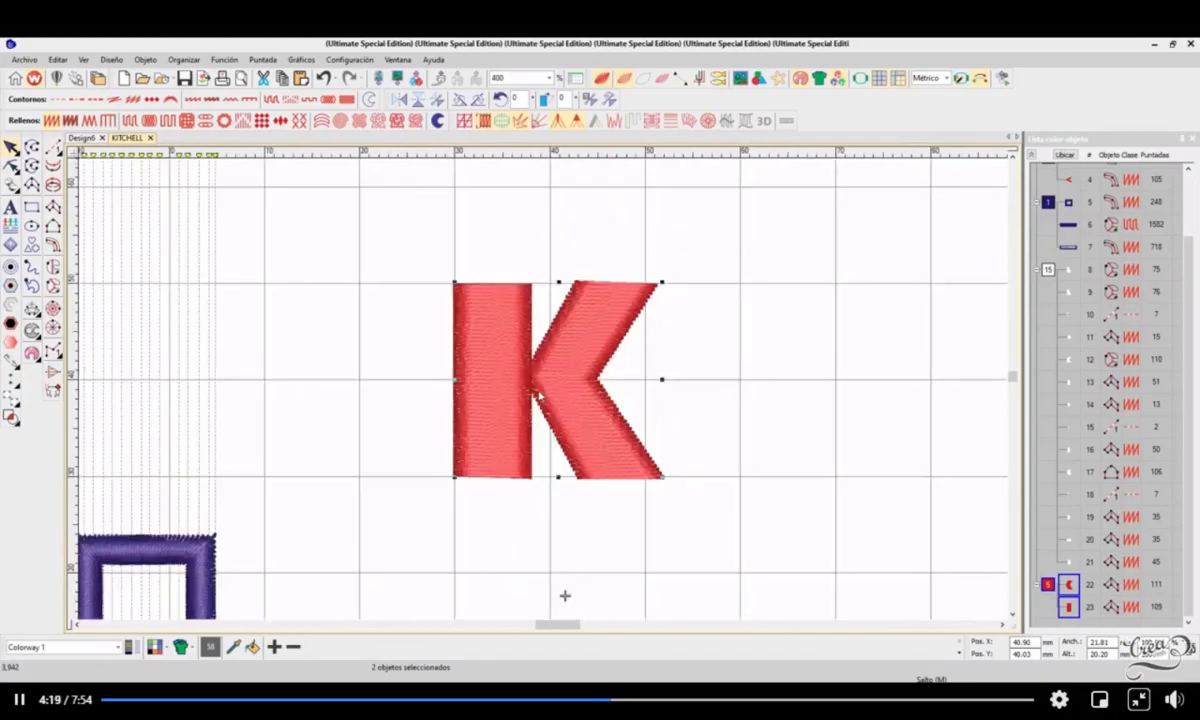
pyautogui.scroll(1, 510, 372)
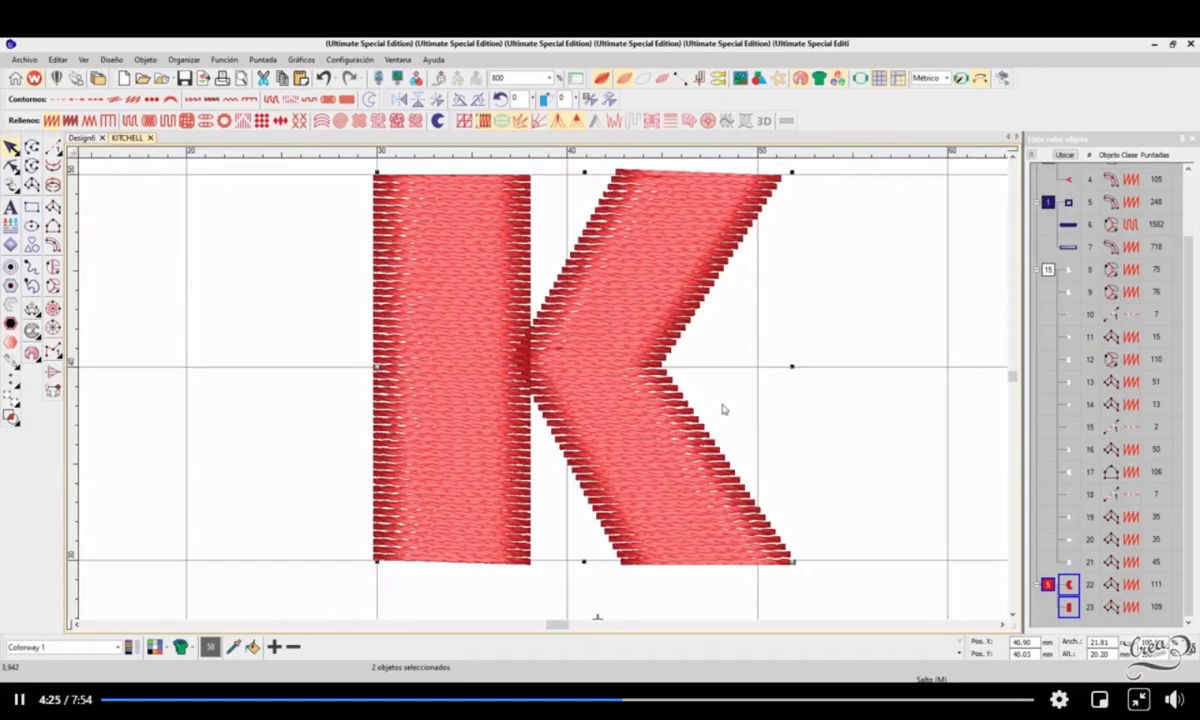
pyautogui.hotkey('ctrl', 'z')
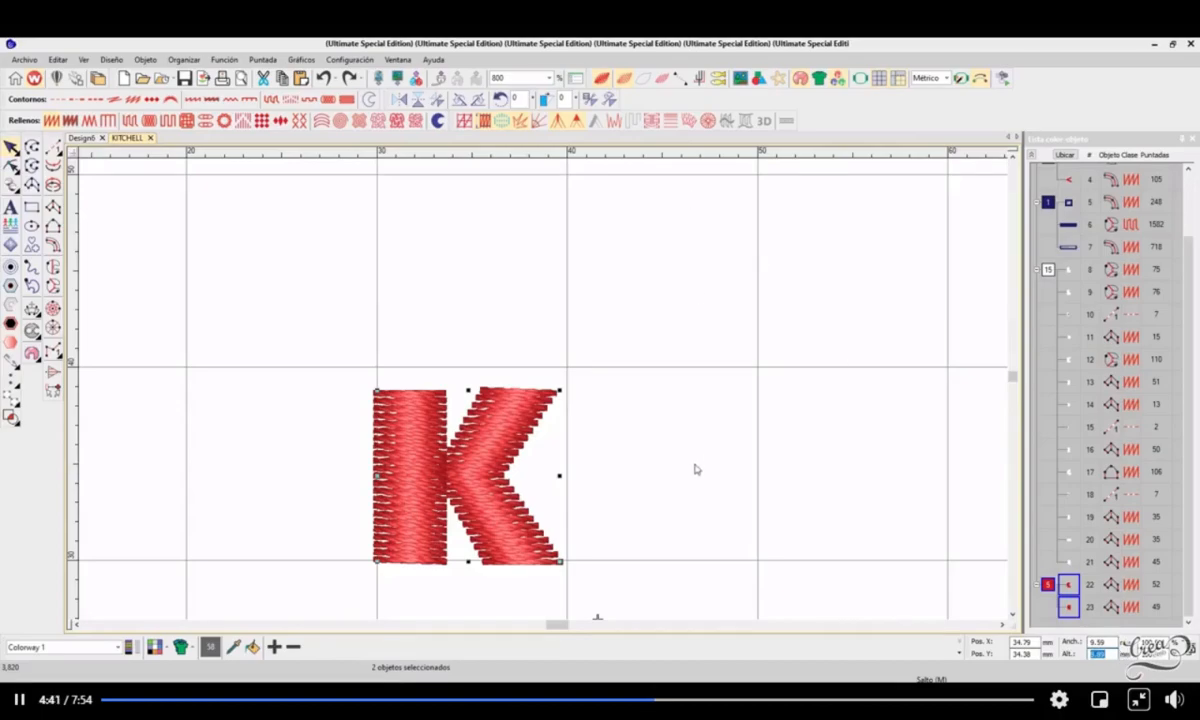
# Step: Set the letter K's height to 20 mm and realign its left edge with the vertical 30 mm grid line
pyautogui.write('0')
pyautogui.press('Return')
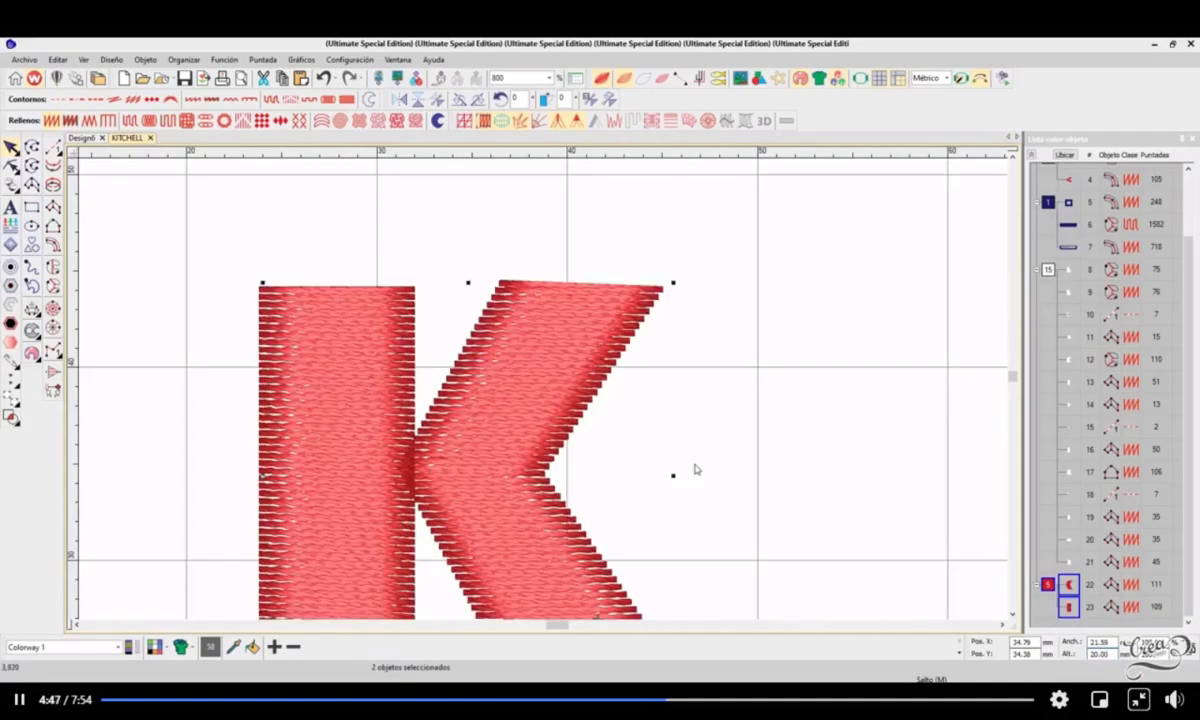
pyautogui.moveTo(518, 423); pyautogui.dragTo(639, 347)
pyautogui.moveTo(1114, 655); pyautogui.dragTo(1046, 650)
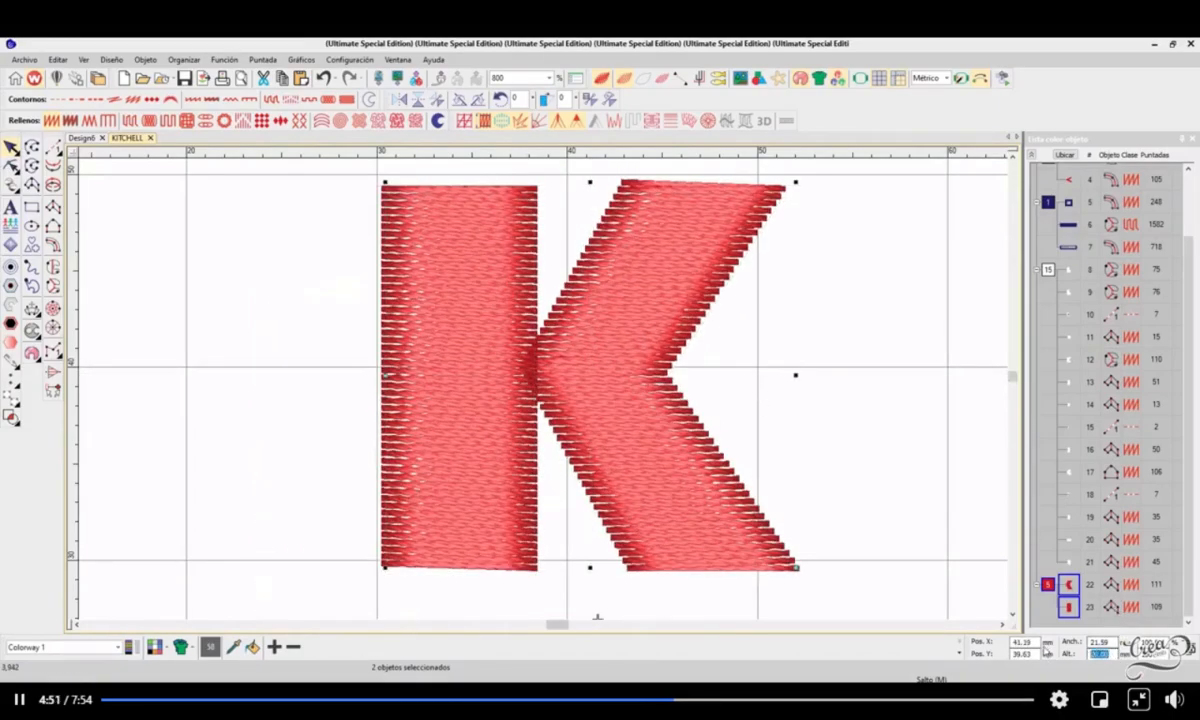
pyautogui.moveTo(702, 476)
pyautogui.mouseDown()
pyautogui.moveTo(697, 463)
pyautogui.moveTo(692, 475)
pyautogui.mouseUp()
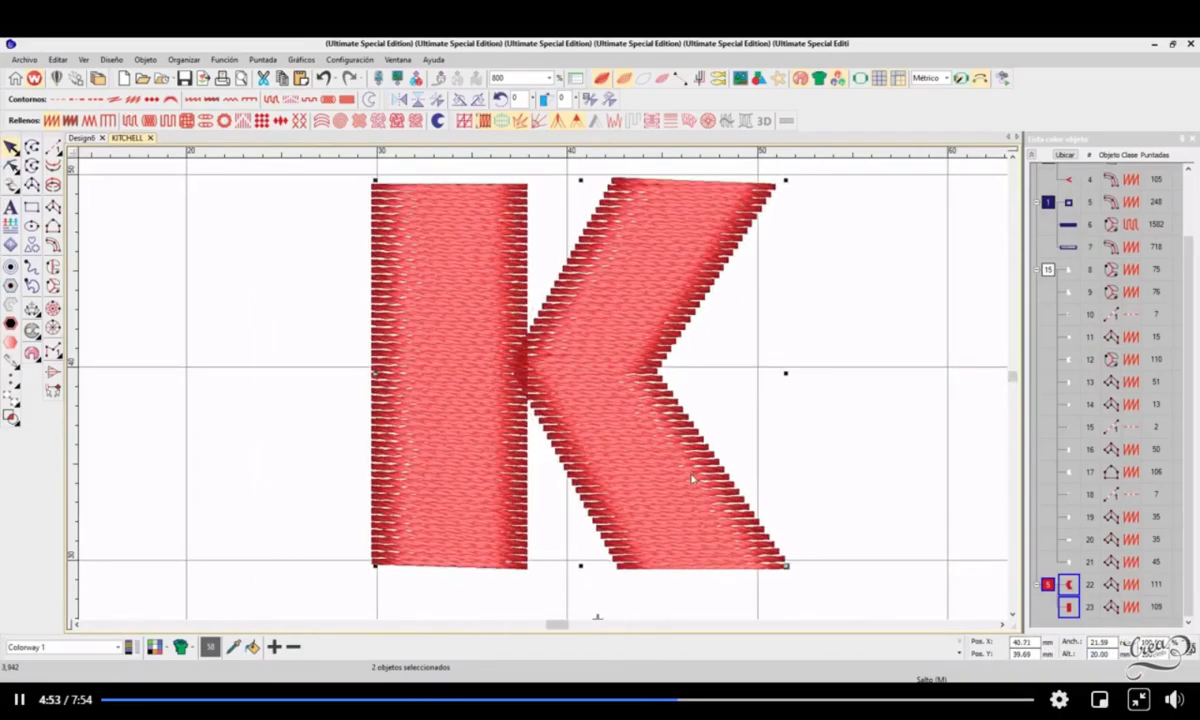
# Step: Check the enlarged letter K's height against the grid squares with the letter deselected
pyautogui.scroll(-1, 691, 475)
pyautogui.scroll(1, 517, 385)
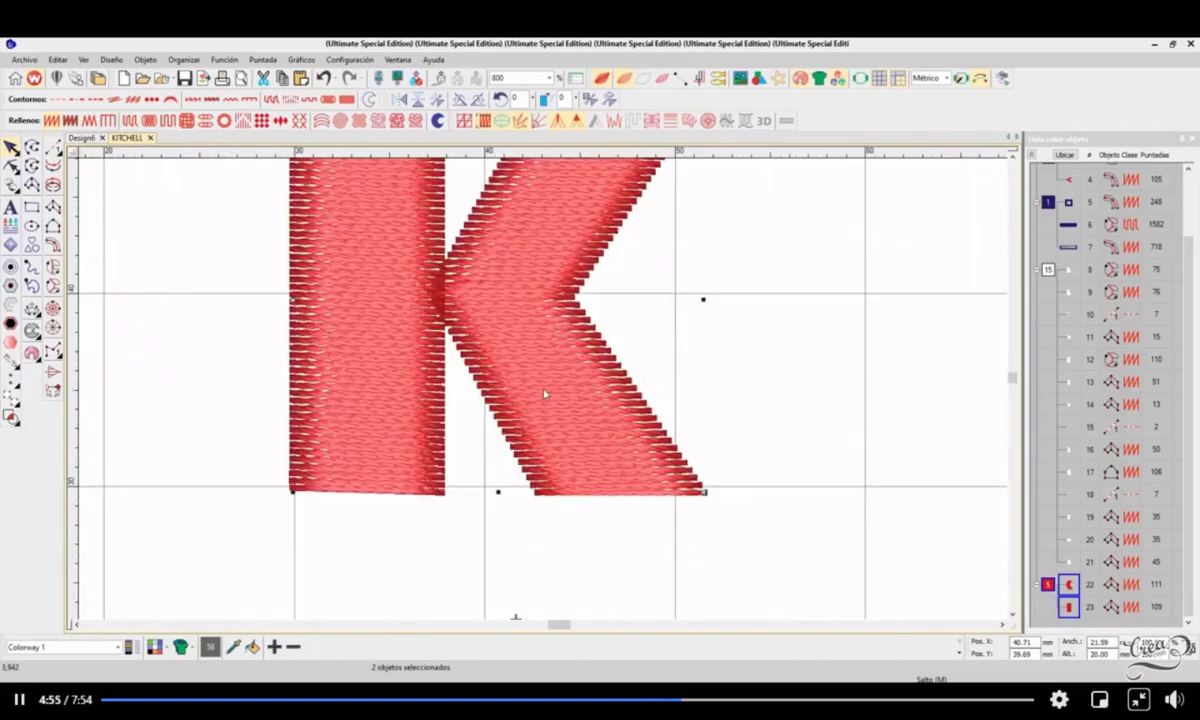
pyautogui.scroll(-1, 545, 395)
pyautogui.click(421, 491)
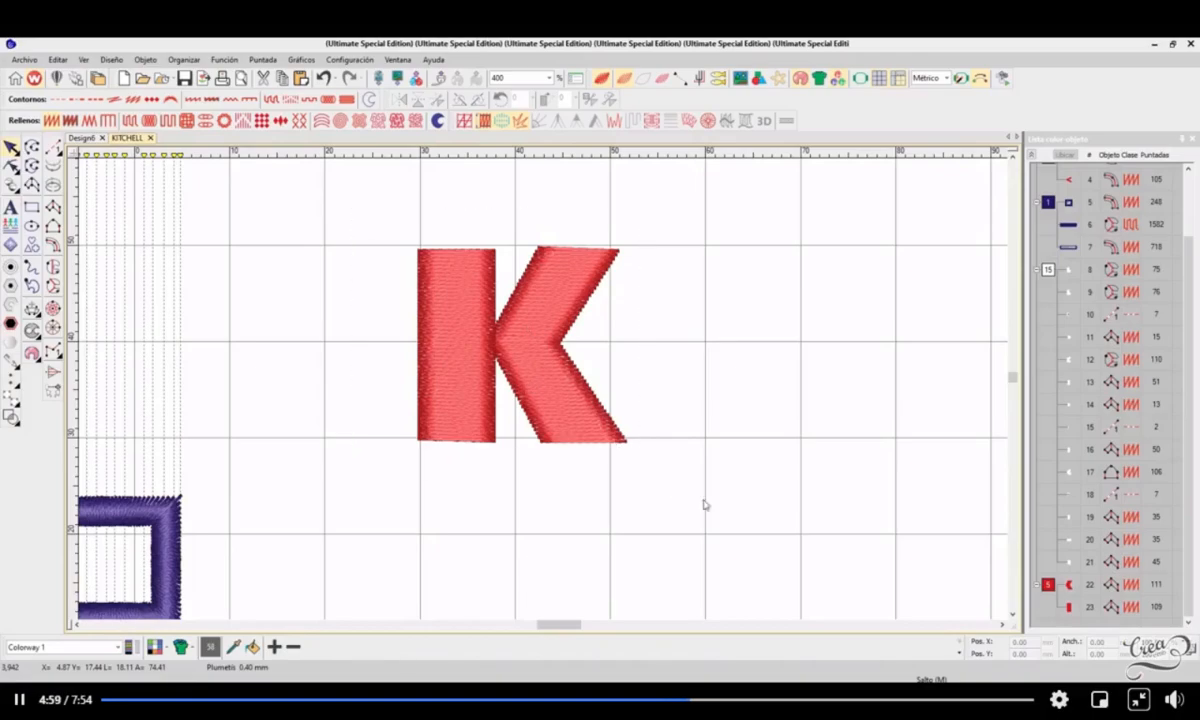
pyautogui.click(1048, 585)
pyautogui.click(685, 402)
# Step: Move the rectangular banner frame above the letter K and align its left edge with the vertical 30 mm grid line
pyautogui.scroll(-1, 556, 359)
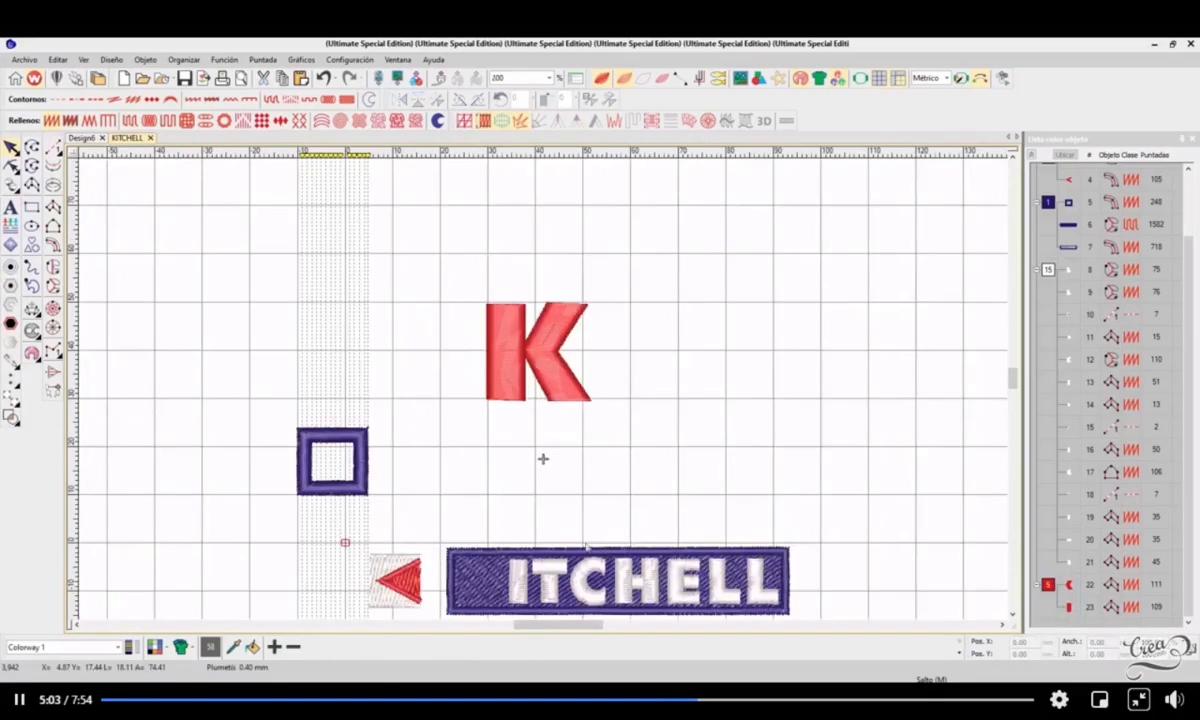
pyautogui.moveTo(655, 553); pyautogui.dragTo(600, 290)
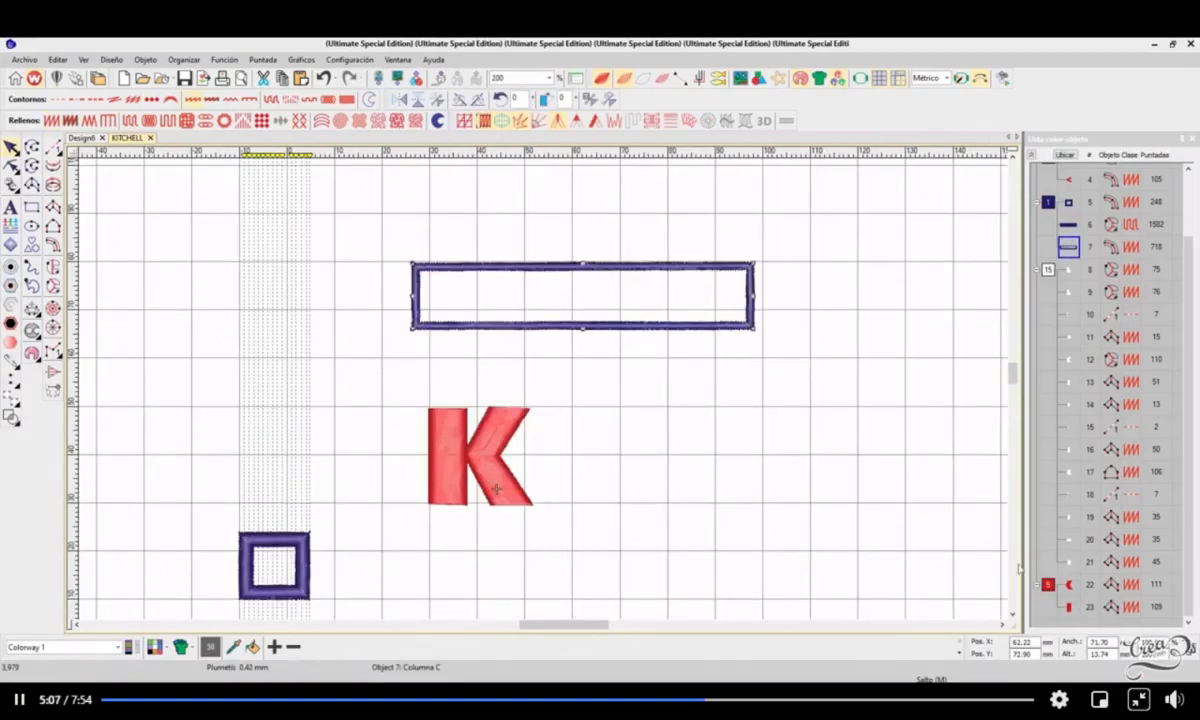
pyautogui.doubleClick(1100, 642)
pyautogui.click(1114, 642)
pyautogui.moveTo(587, 268); pyautogui.dragTo(606, 237)
pyautogui.click(667, 359)
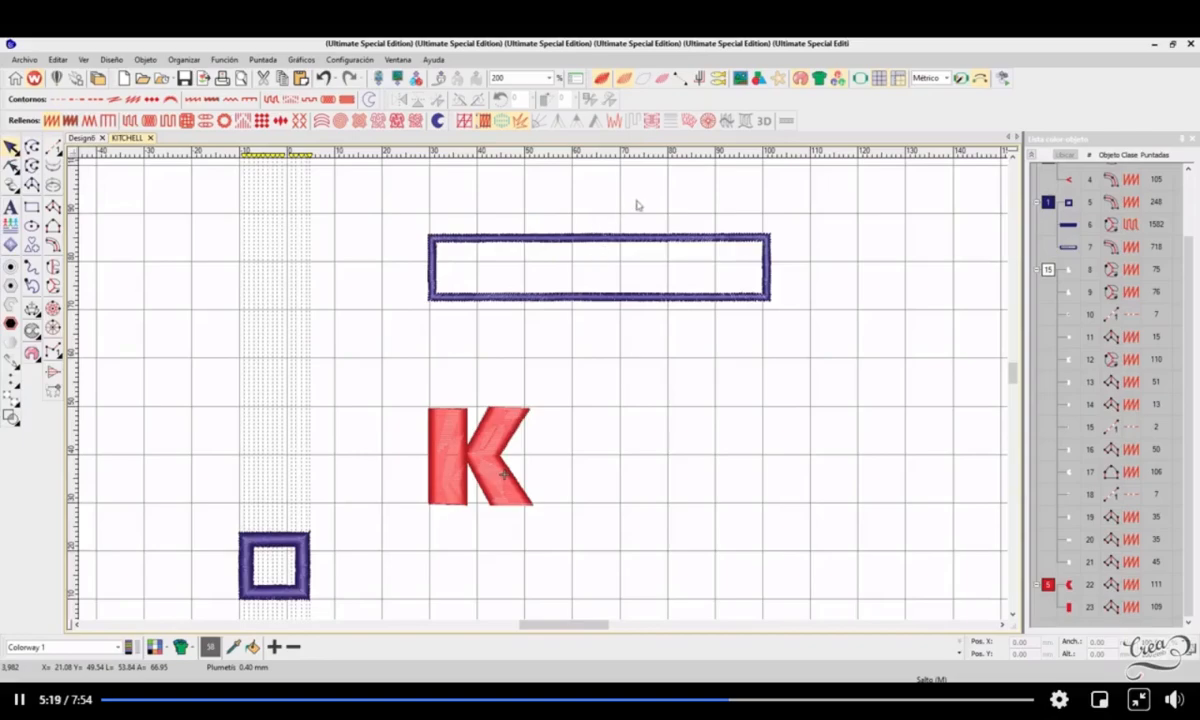
# Step: Check the rectangular frame's width and height in its object dimensions and against the grid squares
pyautogui.click(769, 235)
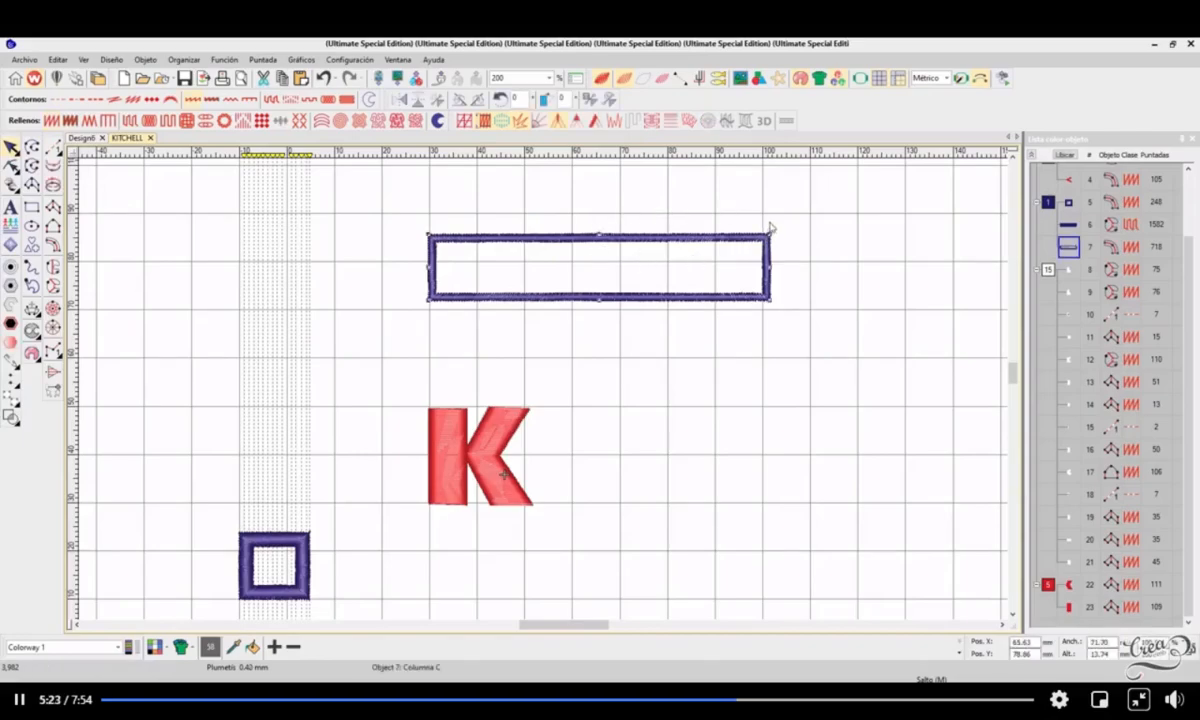
pyautogui.click(1100, 641)
pyautogui.click(1101, 645)
pyautogui.click(472, 268)
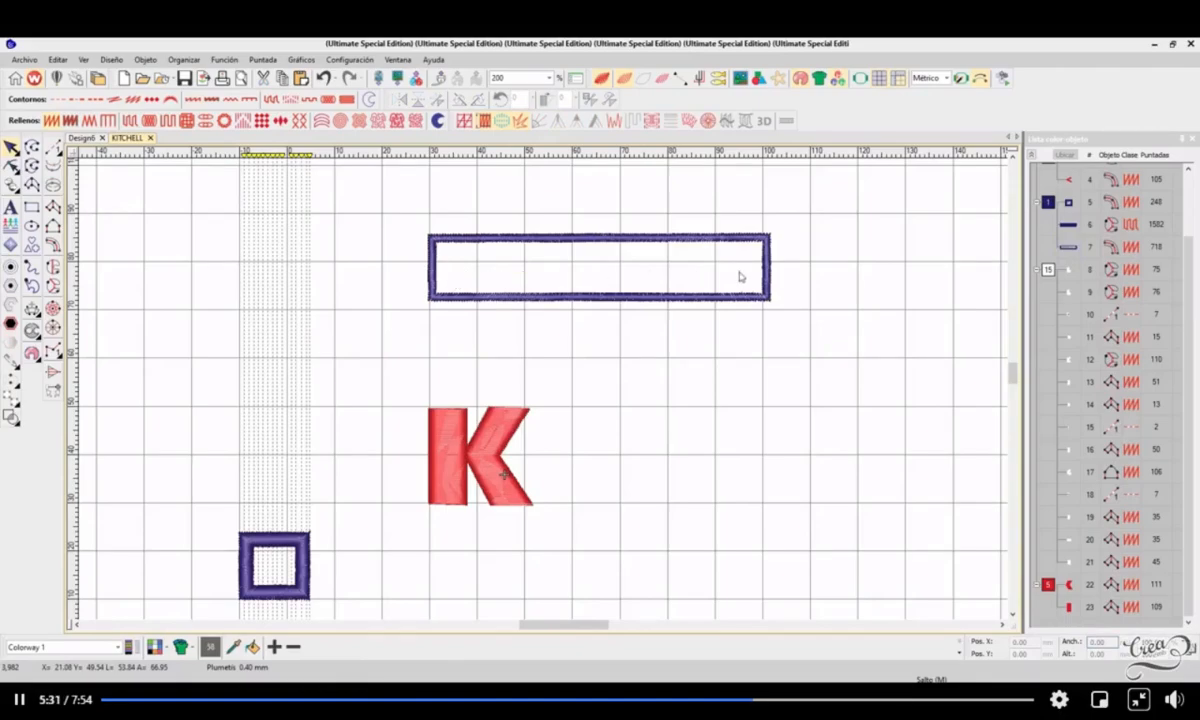
pyautogui.click(768, 300)
pyautogui.moveTo(1115, 641); pyautogui.dragTo(1062, 641)
pyautogui.click(780, 462)
# Step: Set the rectangular frame's width to 50 mm and align its upper-left corner with the grid at 40 mm across and 80 mm up
pyautogui.moveTo(706, 306); pyautogui.dragTo(708, 360)
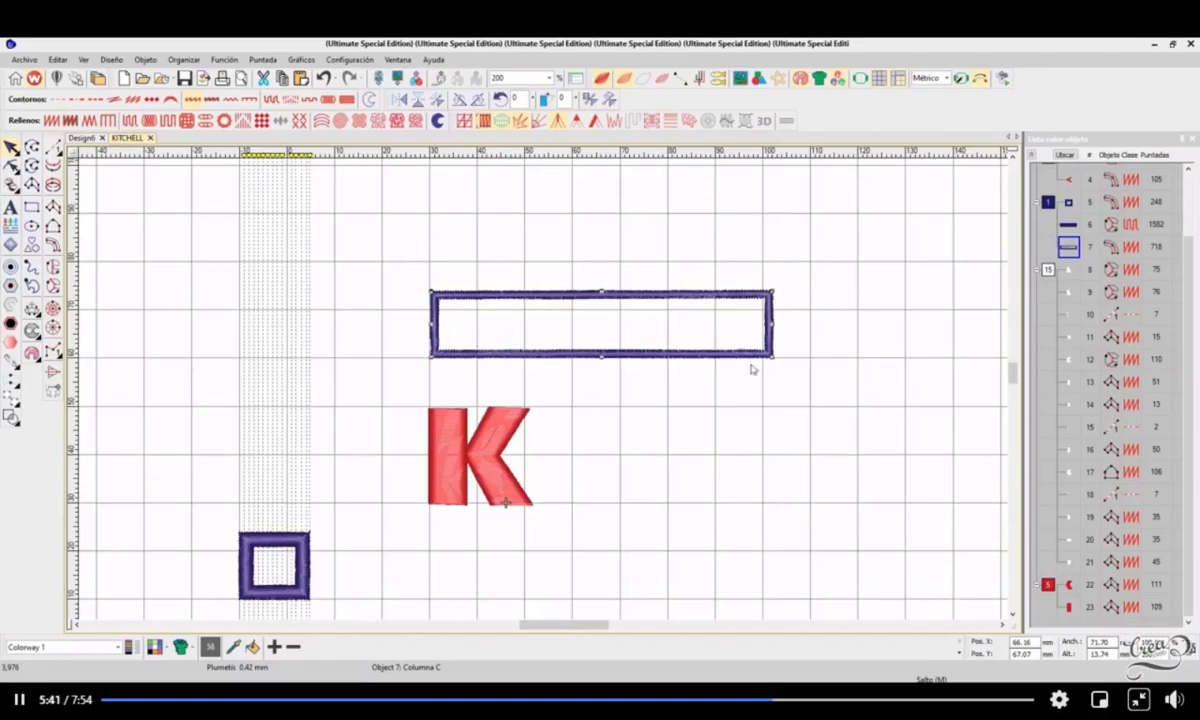
pyautogui.doubleClick(1100, 642)
pyautogui.write('5')
pyautogui.press('Return')
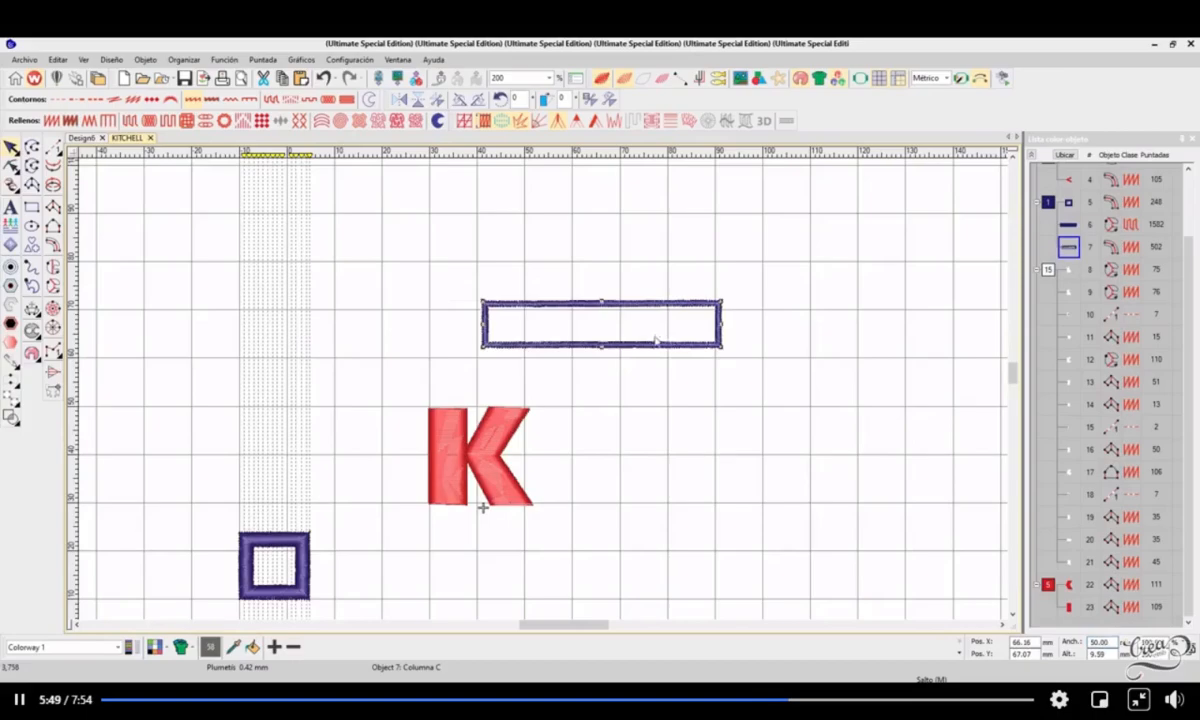
pyautogui.scroll(1, 588, 318)
pyautogui.moveTo(573, 361); pyautogui.dragTo(564, 282)
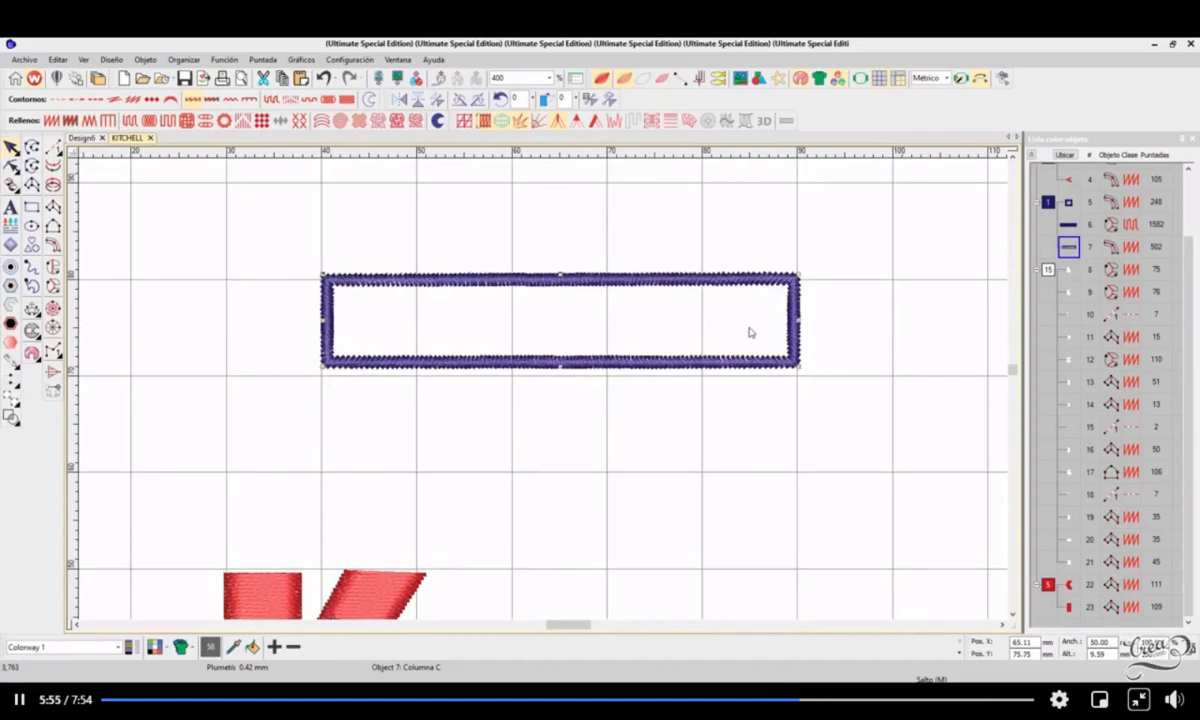
# Step: Move the red letter K below the rectangular frame, with its left edge on the 60 mm grid line and its base at 40 mm
pyautogui.scroll(-3, 516, 395)
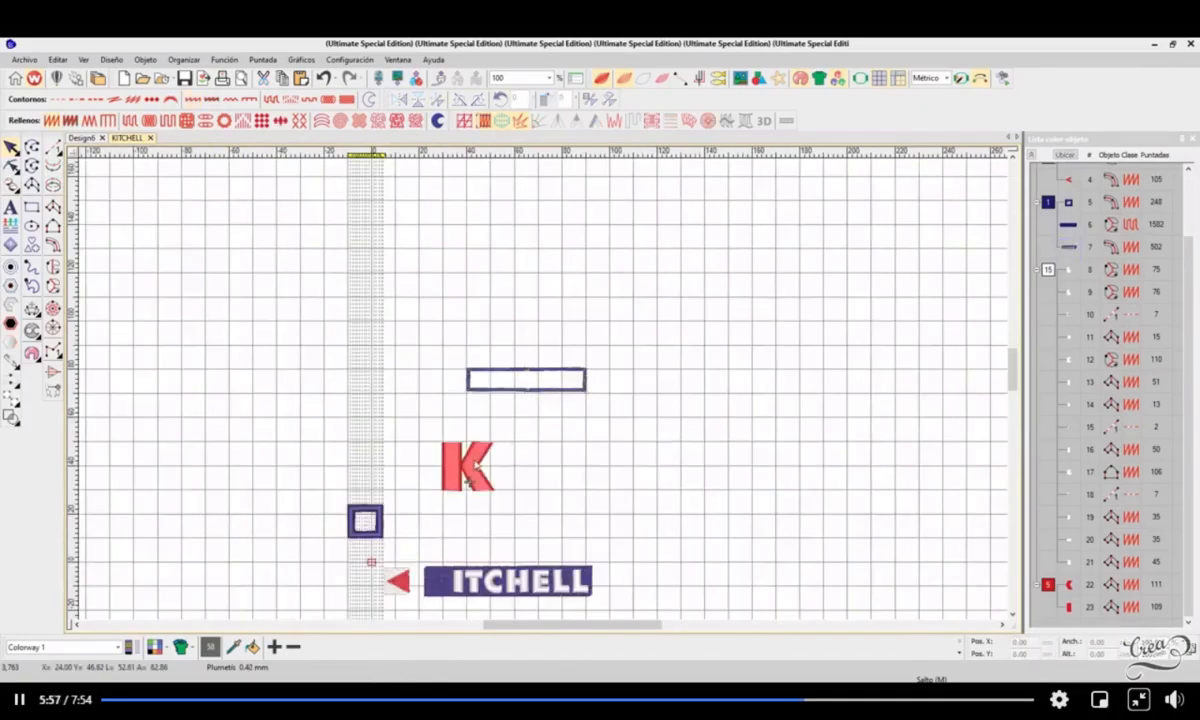
pyautogui.scroll(3, 546, 394)
pyautogui.scroll(-1, 545, 393)
pyautogui.moveTo(430, 295); pyautogui.dragTo(576, 458)
pyautogui.moveTo(545, 403); pyautogui.dragTo(704, 338)
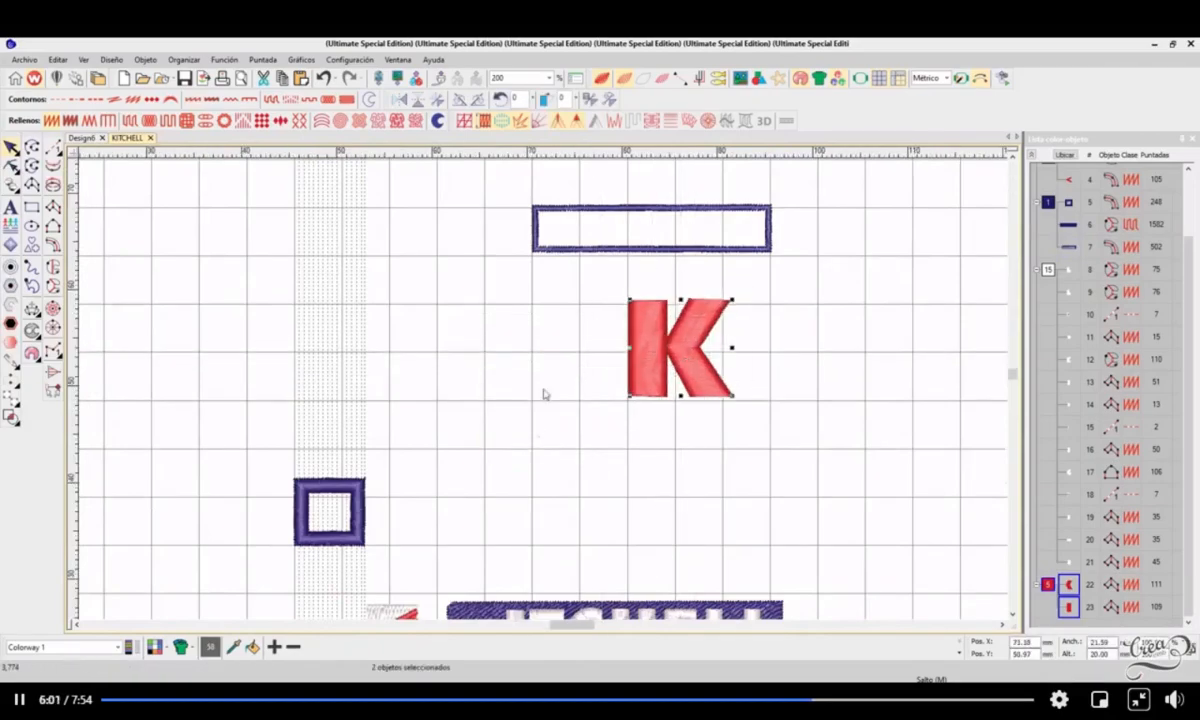
pyautogui.scroll(2, 544, 394)
pyautogui.scroll(-2, 538, 410)
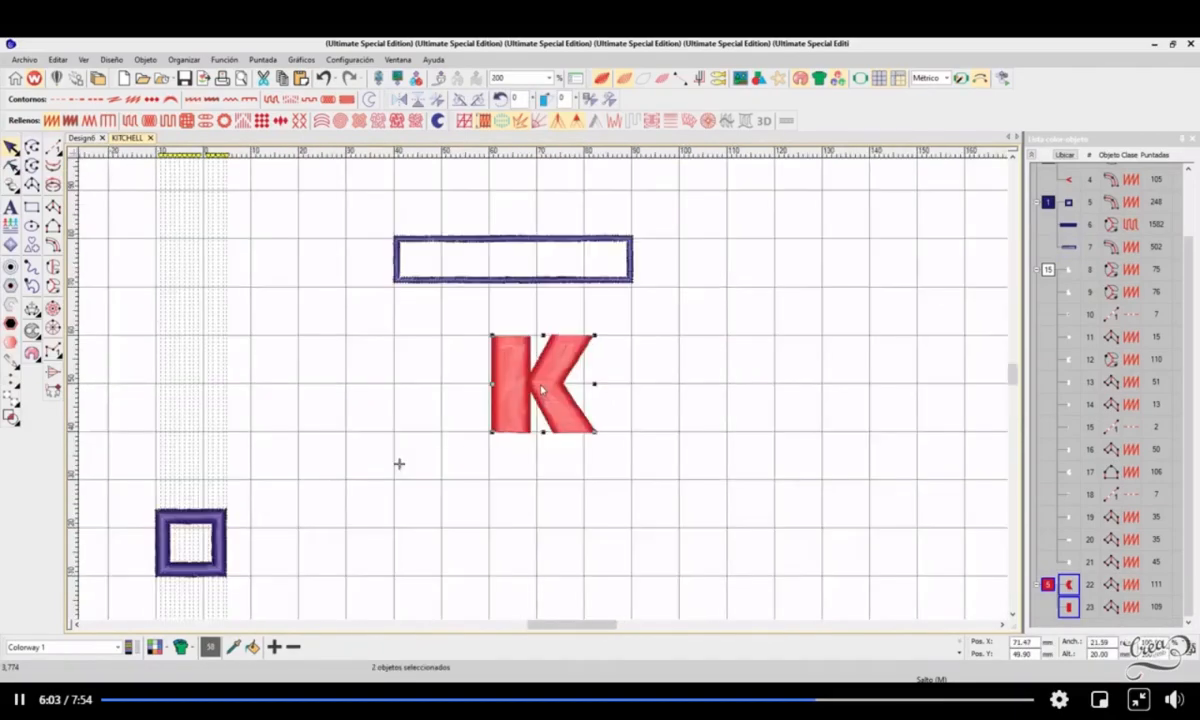
pyautogui.scroll(1, 538, 400)
pyautogui.moveTo(538, 397); pyautogui.dragTo(536, 396)
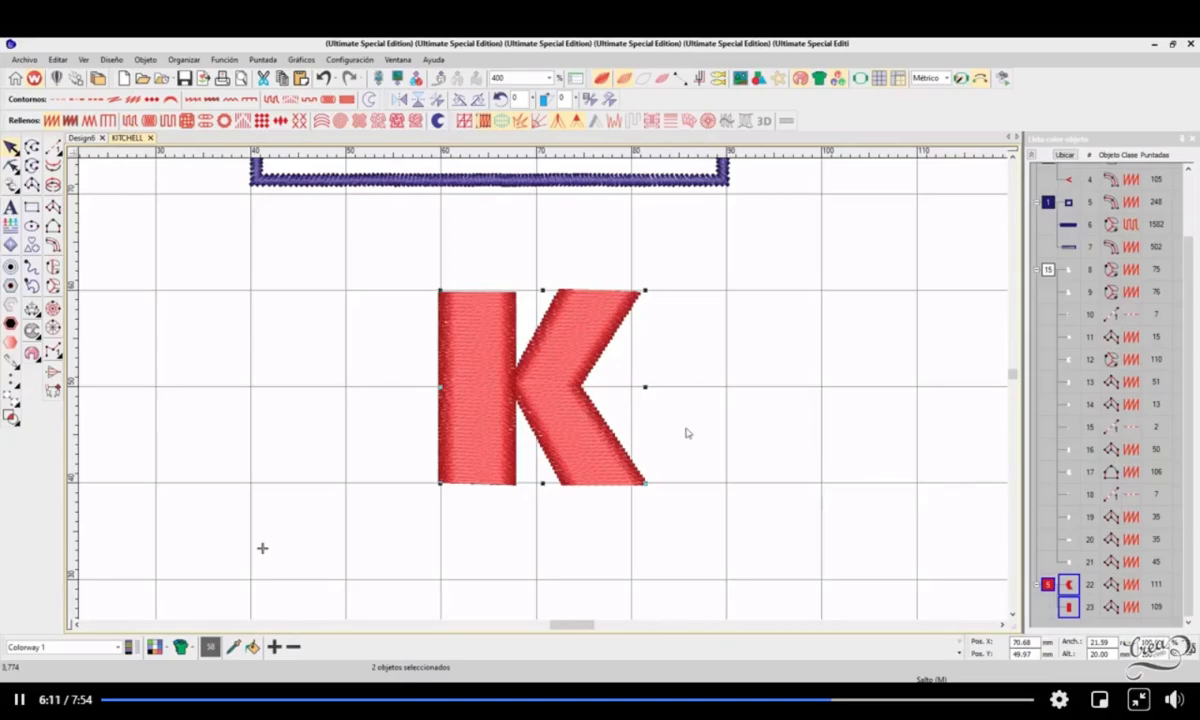
# Step: Set the letter K's height to 10 mm and after that its width to 15 mm, keeping its proportions
pyautogui.doubleClick(1112, 655)
pyautogui.write('10')
pyautogui.press('Return')
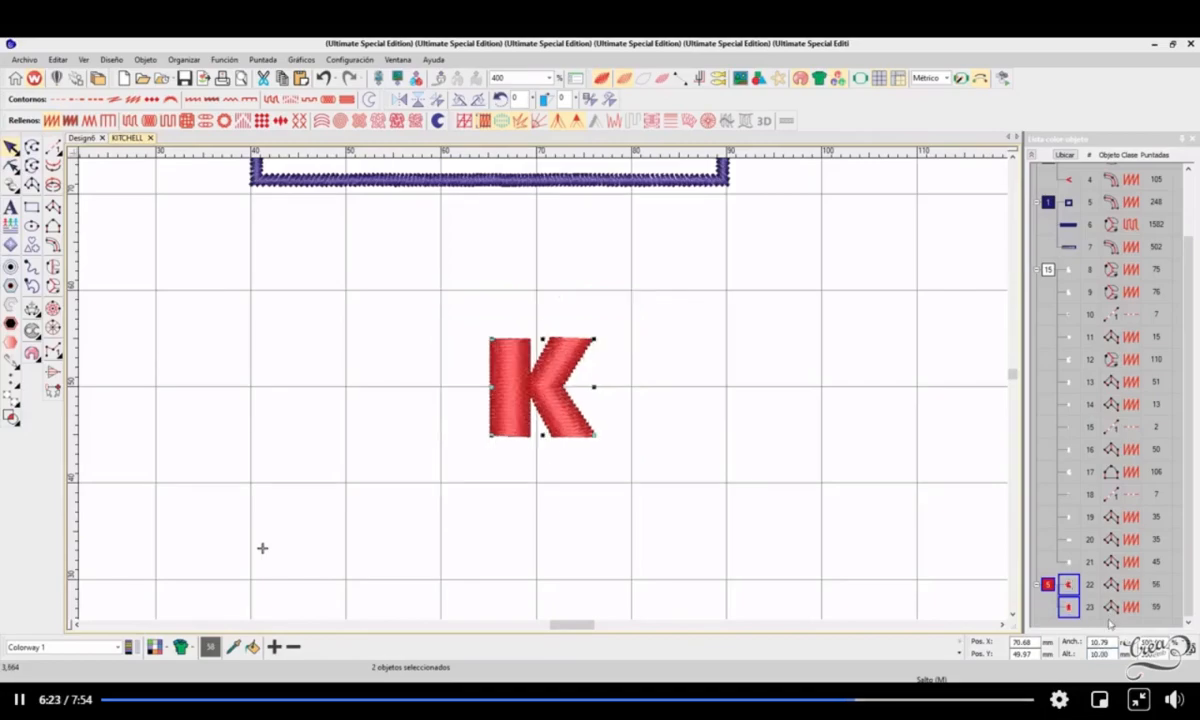
pyautogui.doubleClick(1101, 642)
pyautogui.write('15')
pyautogui.press('Return')
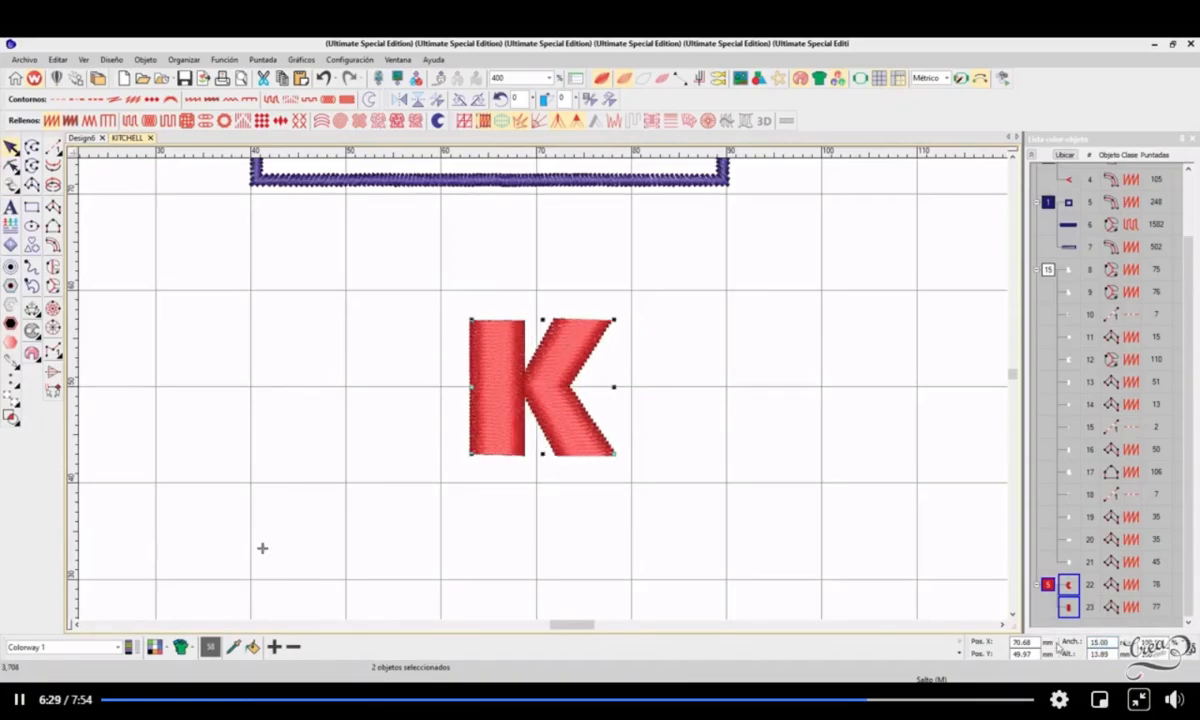
pyautogui.moveTo(571, 398); pyautogui.dragTo(576, 417)
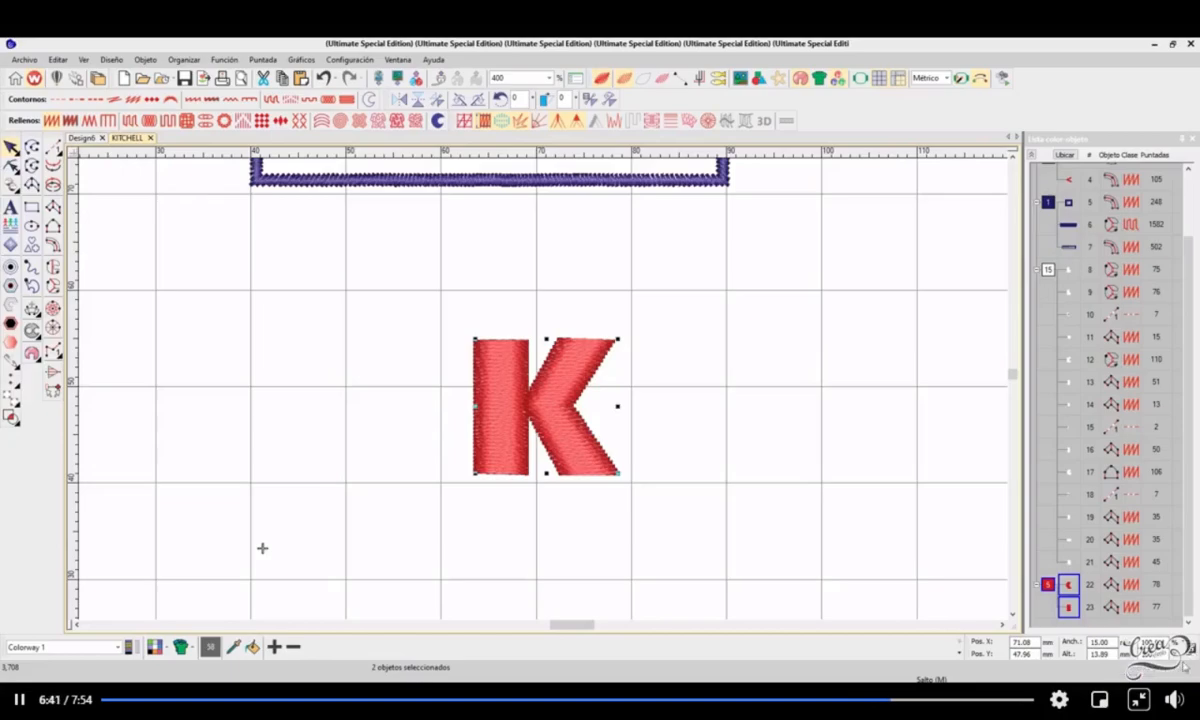
# Step: Set both the width and the height of the red letter K to 10 mm
pyautogui.moveTo(1113, 643); pyautogui.dragTo(1055, 649)
pyautogui.write('30.')
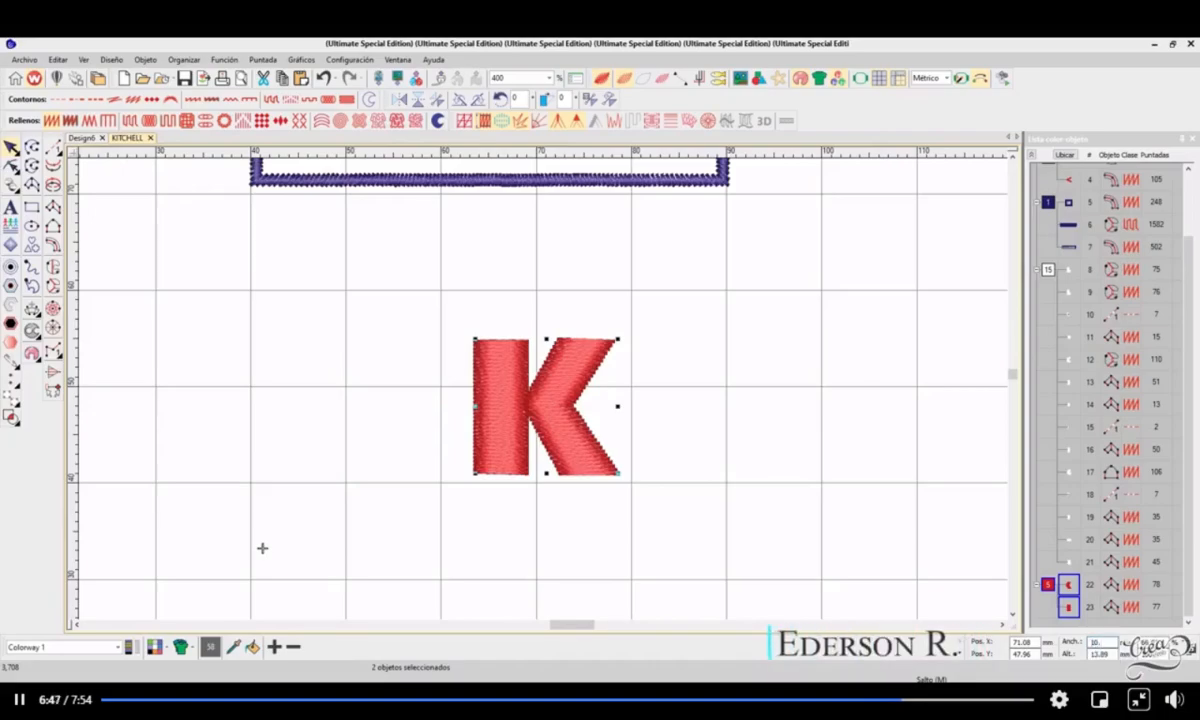
pyautogui.press('Return')
pyautogui.doubleClick(1106, 654)
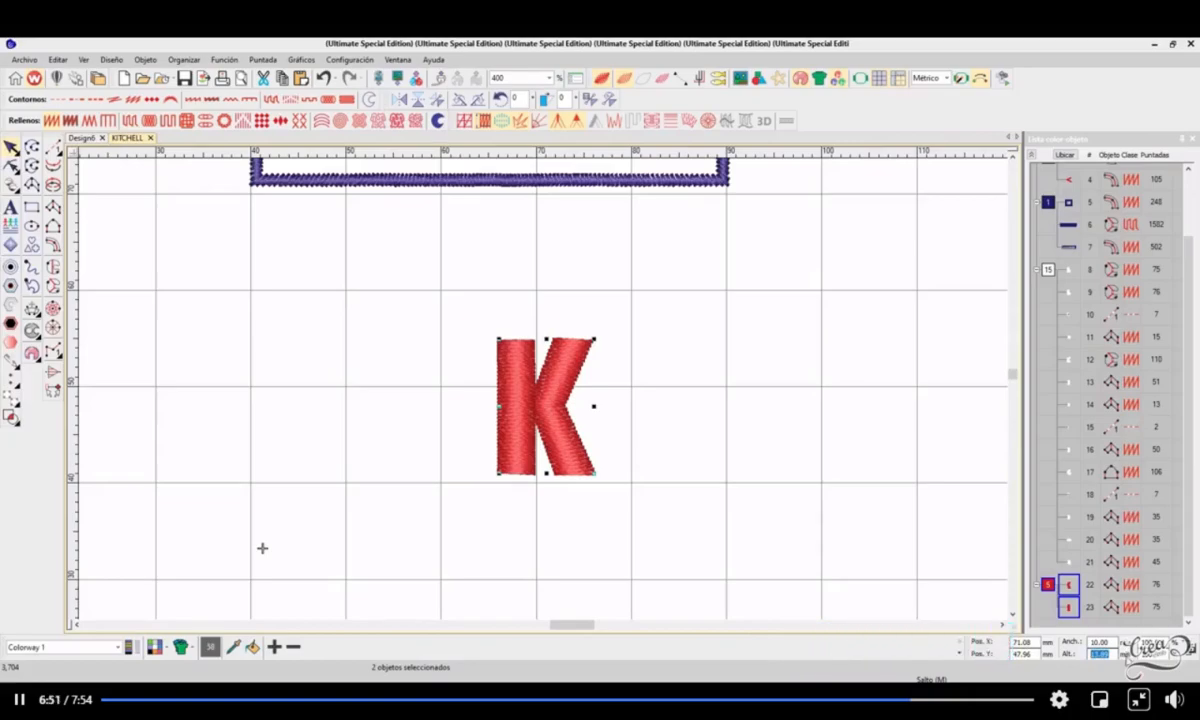
pyautogui.write('10.0')
pyautogui.press('Return')
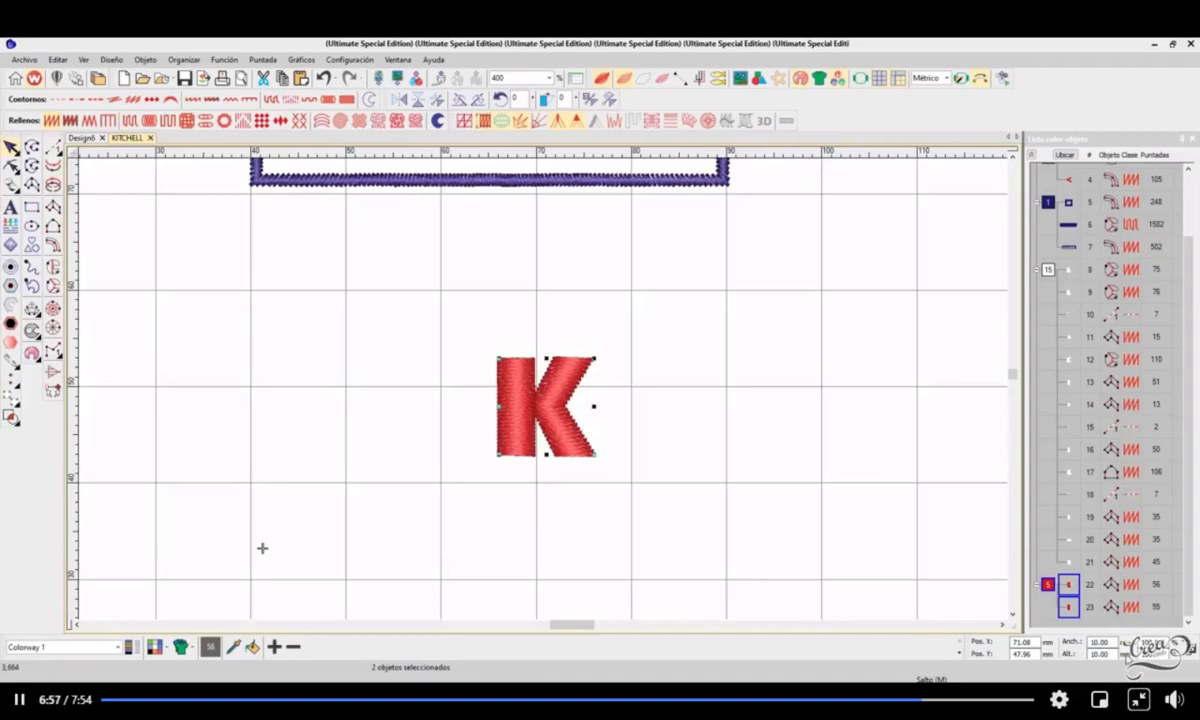
# Step: Move the letter K into the grid square spanning 60 to 70 mm across and 40 to 50 mm up, and deselect it
pyautogui.moveTo(551, 411); pyautogui.dragTo(497, 439)
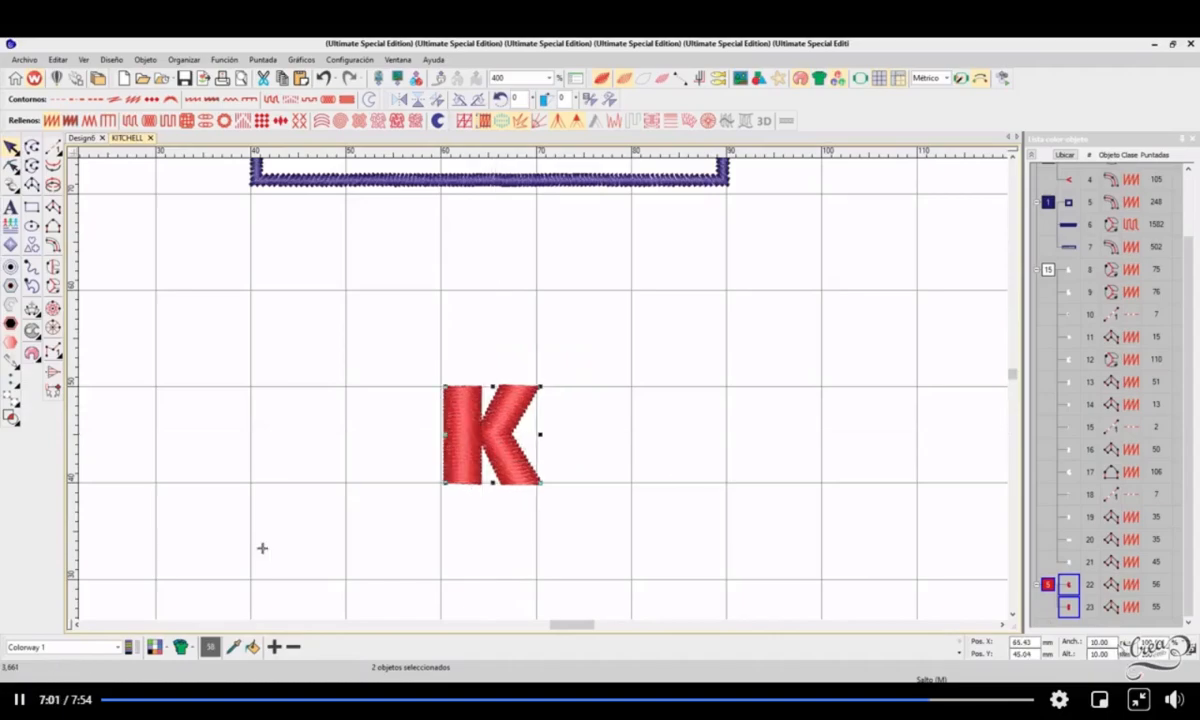
pyautogui.moveTo(1112, 643); pyautogui.dragTo(1060, 644)
pyautogui.click(1190, 650)
pyautogui.click(698, 508)
# Step: Move the small purple square frame straight up between the vertical guides, centring it at a height of about 31.6 mm
pyautogui.scroll(-1, 363, 449)
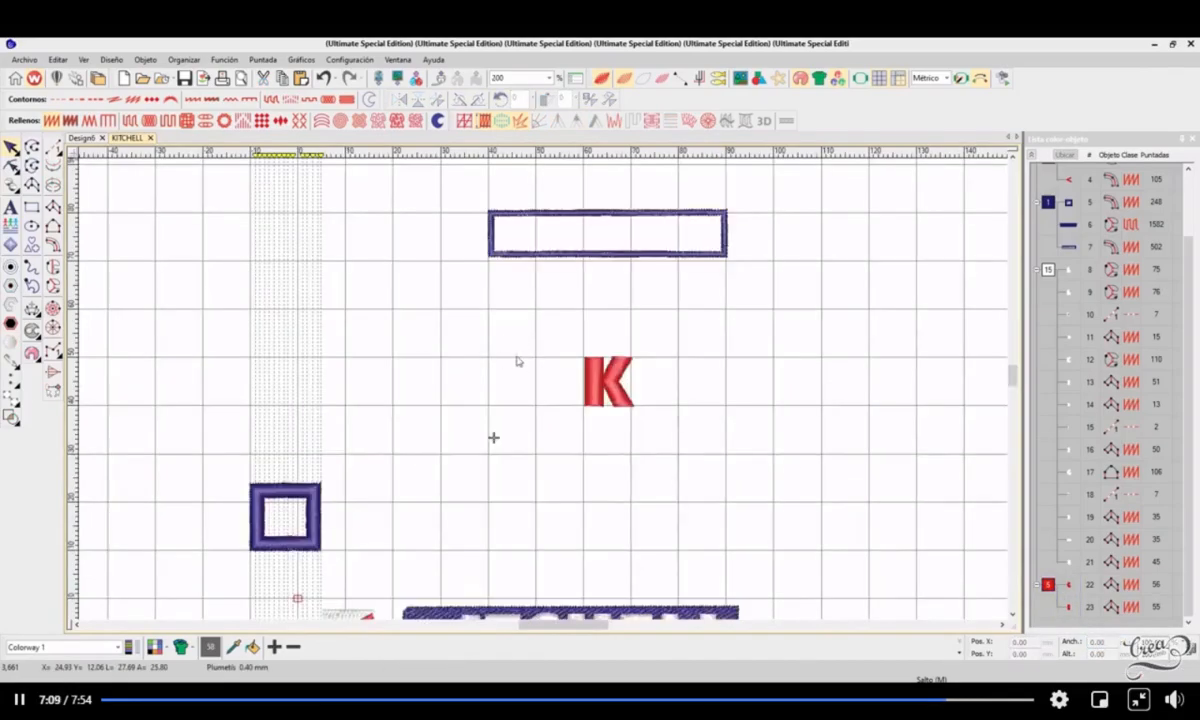
pyautogui.scroll(1, 297, 465)
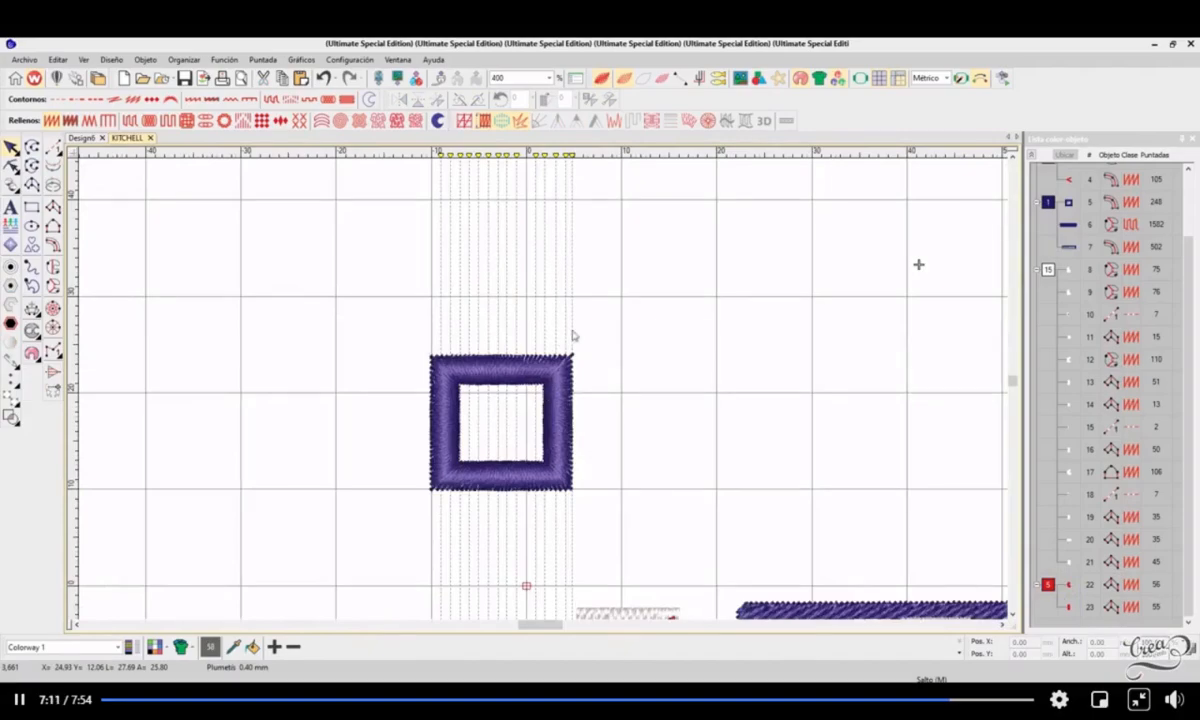
pyautogui.scroll(-1, 565, 340)
pyautogui.scroll(1, 500, 362)
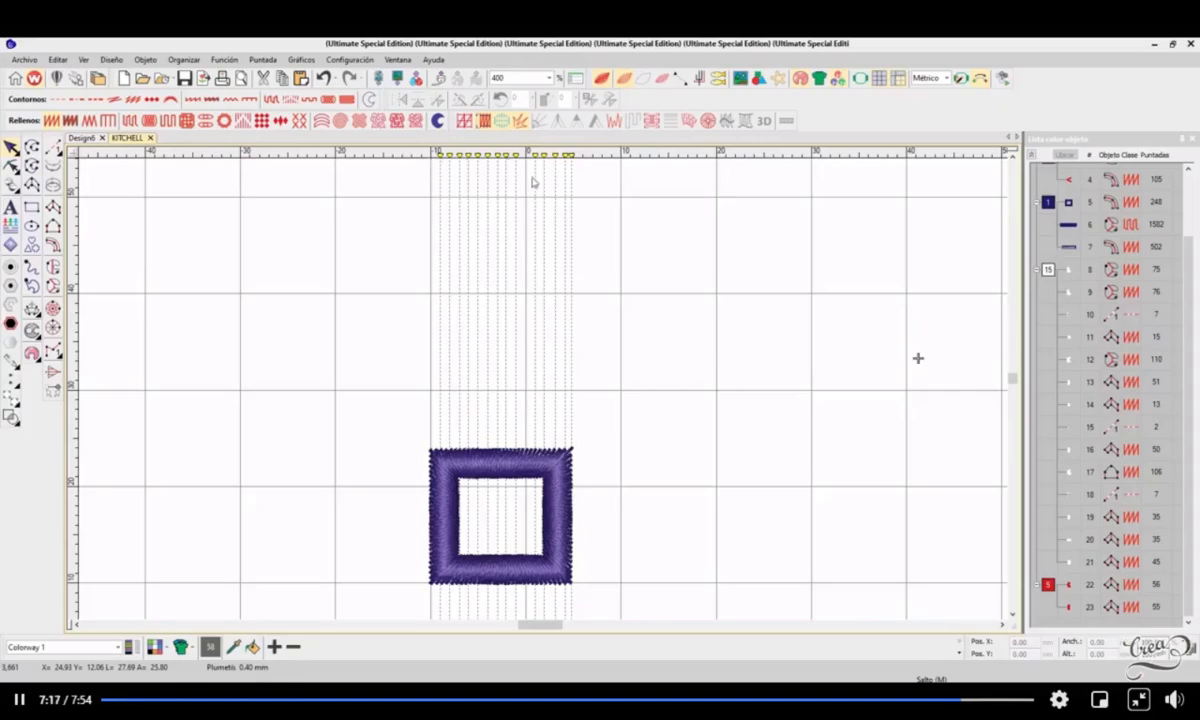
pyautogui.click(560, 456)
pyautogui.moveTo(560, 457); pyautogui.dragTo(563, 356)
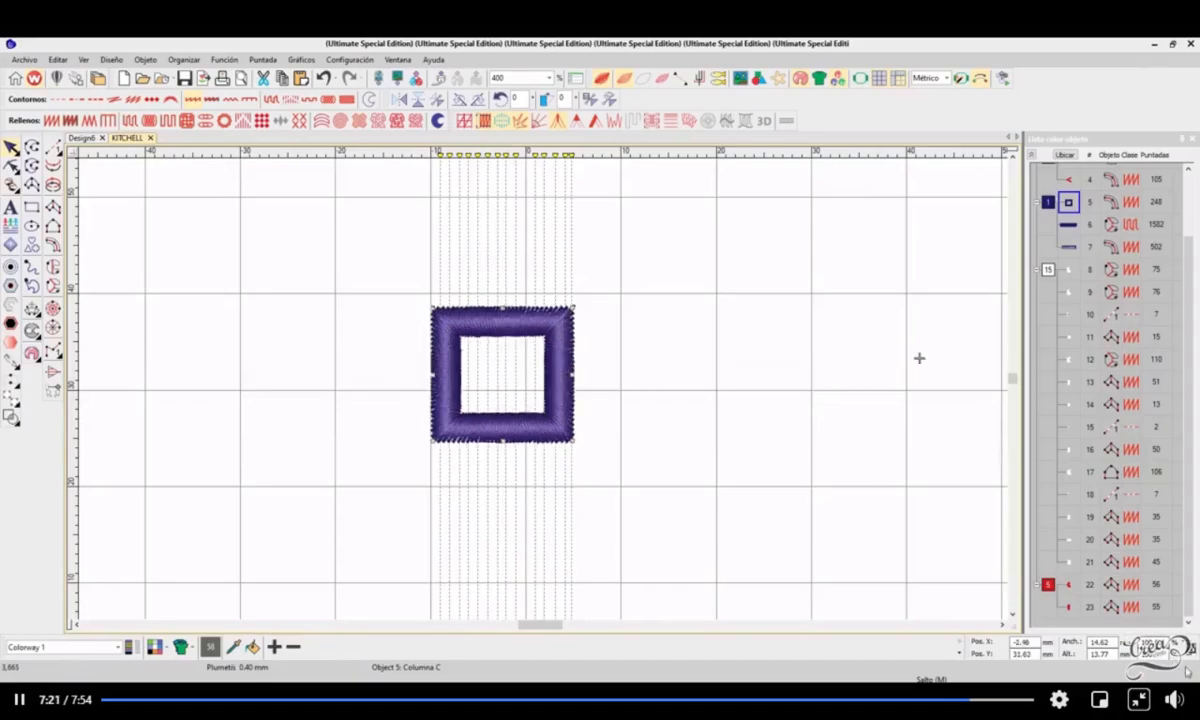
# Step: Set the small purple square frame's width and height to 10 mm each
pyautogui.moveTo(1114, 644); pyautogui.dragTo(1068, 648)
pyautogui.write('13')
pyautogui.write('.')
pyautogui.press('Return')
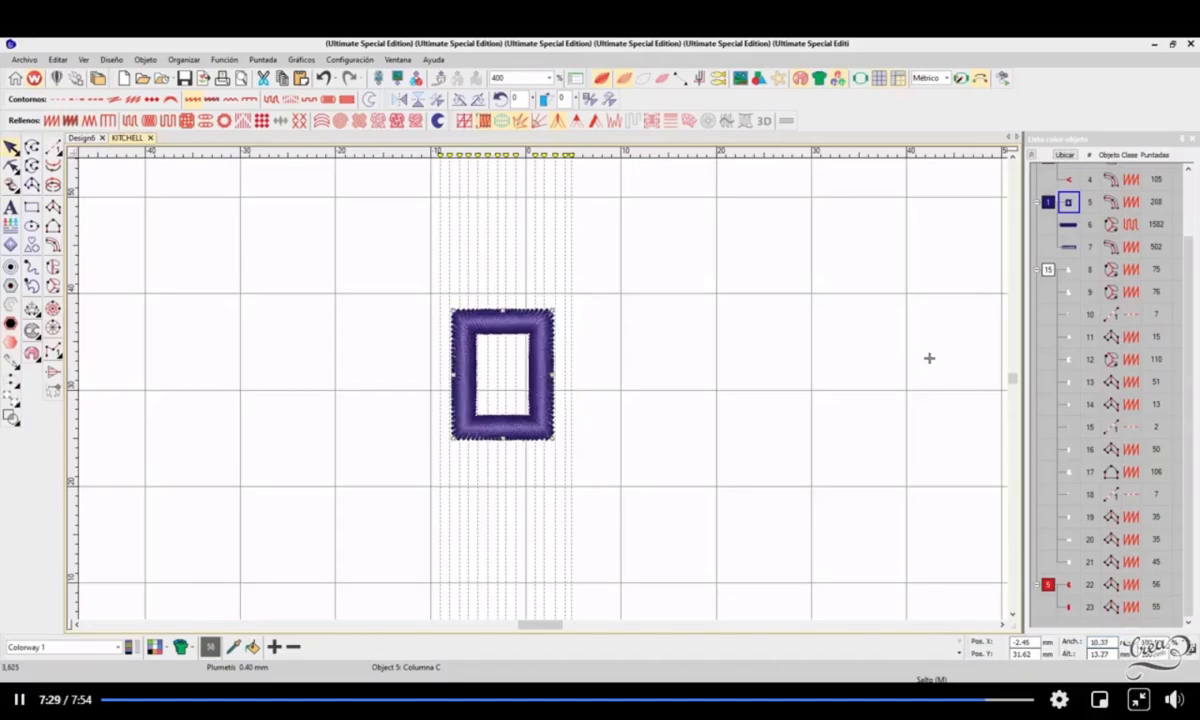
pyautogui.moveTo(1097, 653); pyautogui.dragTo(1045, 660)
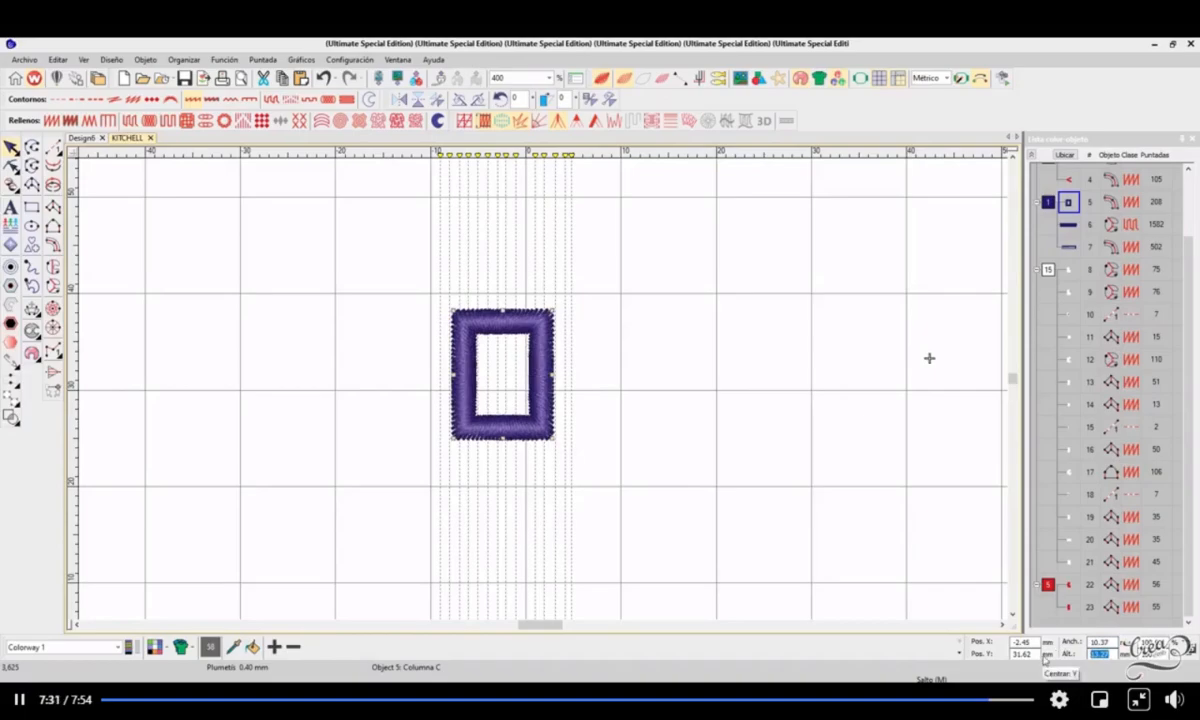
pyautogui.write('18.8')
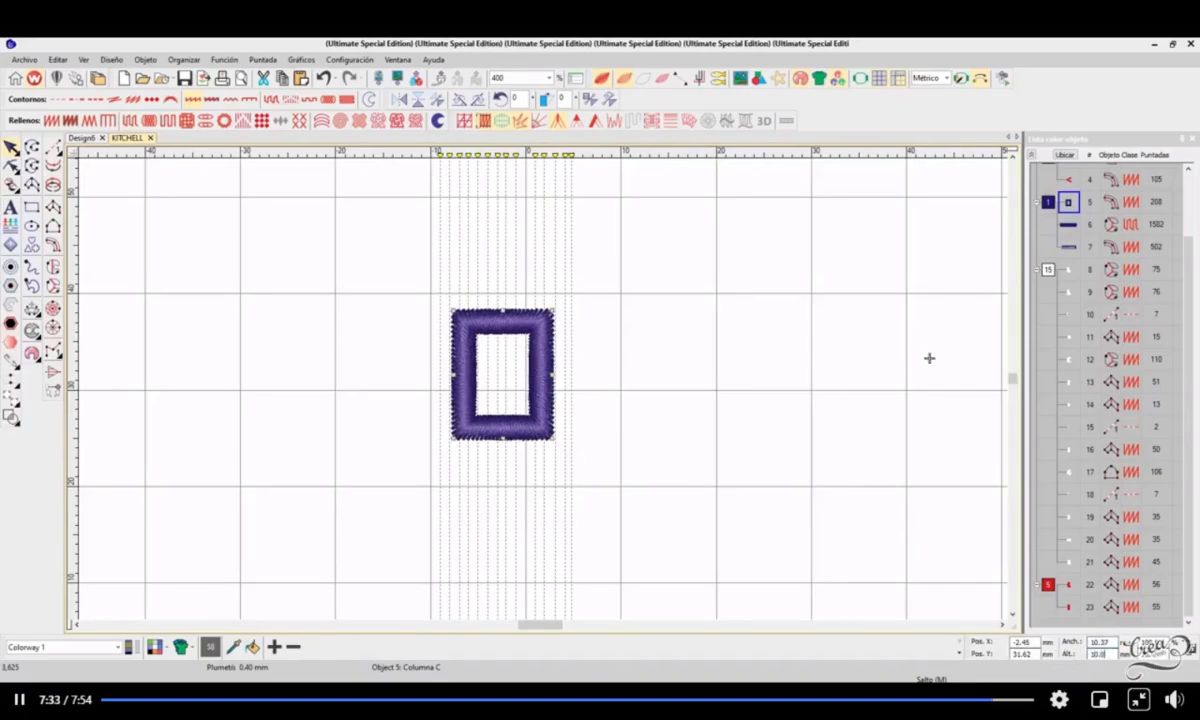
pyautogui.press('Return')
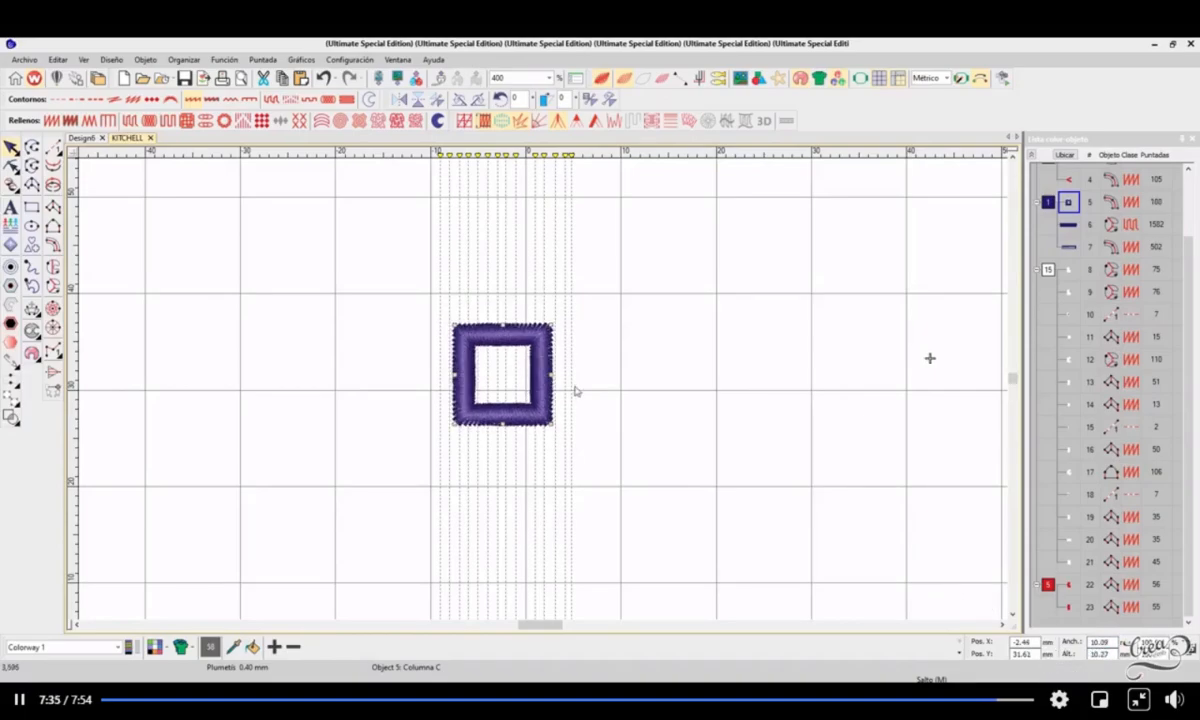
# Step: Move the small square frame into the grid square spanning 10 to 20 mm across and 30 to 40 mm up, and deselect it
pyautogui.moveTo(535, 374); pyautogui.dragTo(702, 343)
pyautogui.click(809, 369)
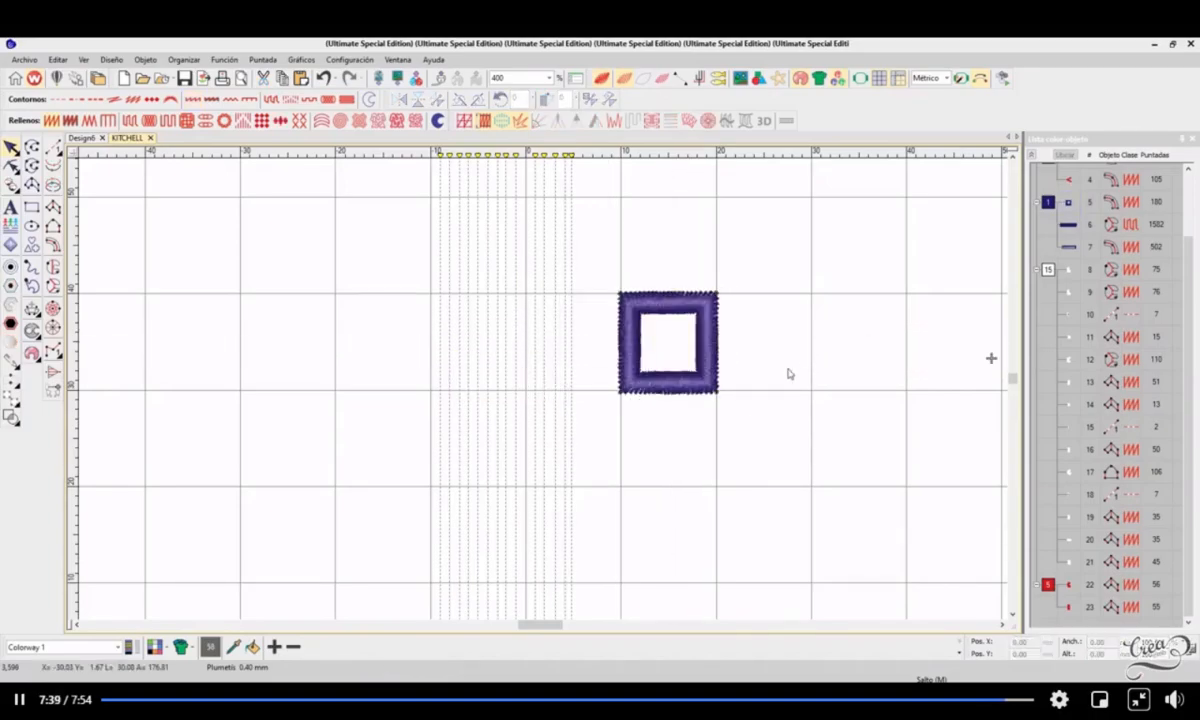
# Step: Move the small square frame closer to the letter K, into the grid square spanning 40 to 50 mm across and 30 to 40 mm up
pyautogui.scroll(-2, 790, 374)
pyautogui.scroll(1, 541, 391)
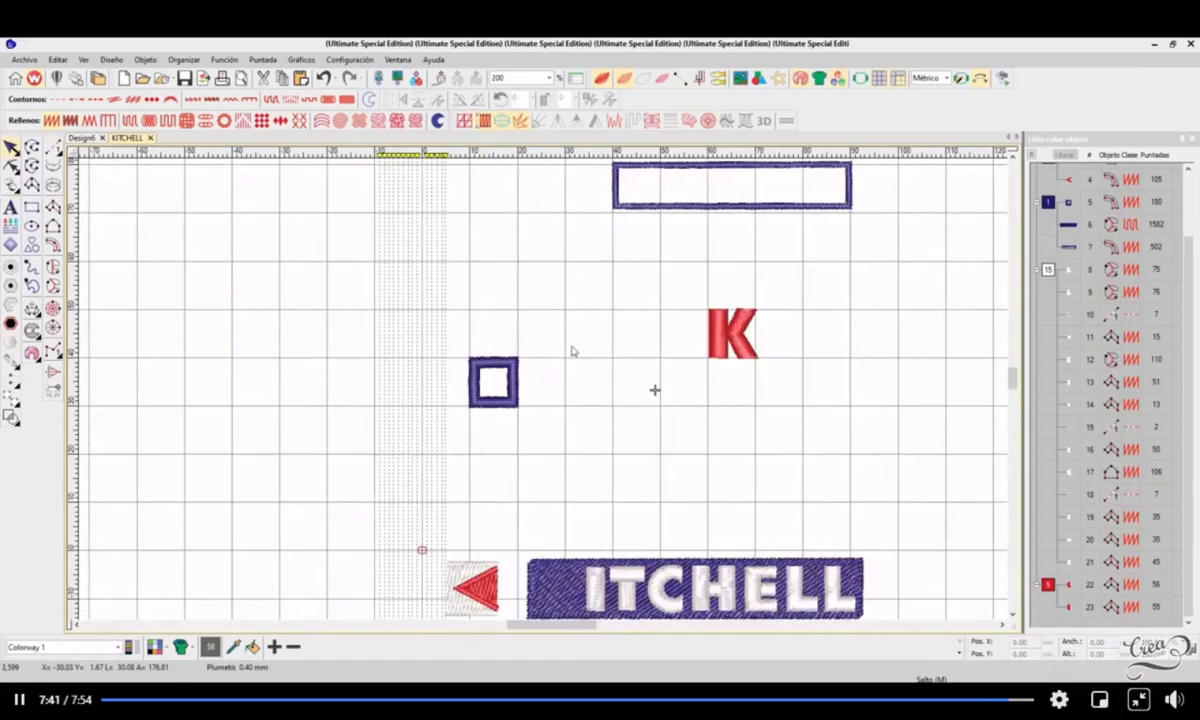
pyautogui.scroll(1, 544, 388)
pyautogui.scroll(-1, 544, 394)
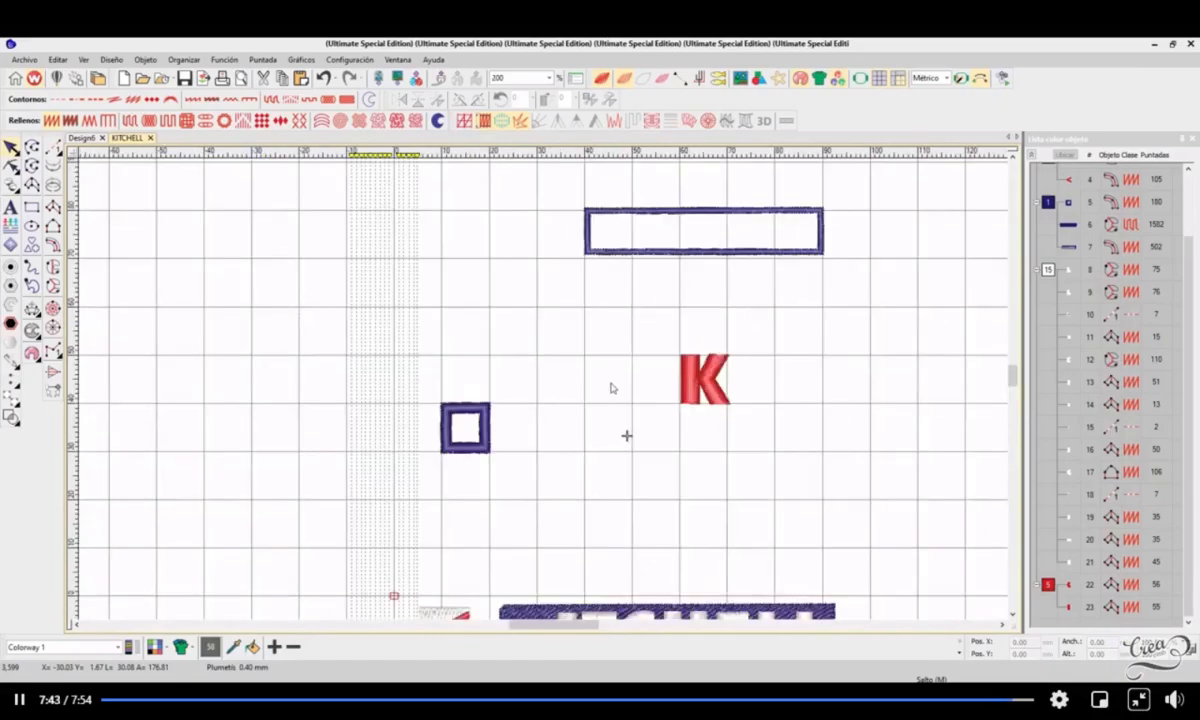
pyautogui.scroll(1, 626, 390)
pyautogui.moveTo(595, 301); pyautogui.dragTo(745, 416)
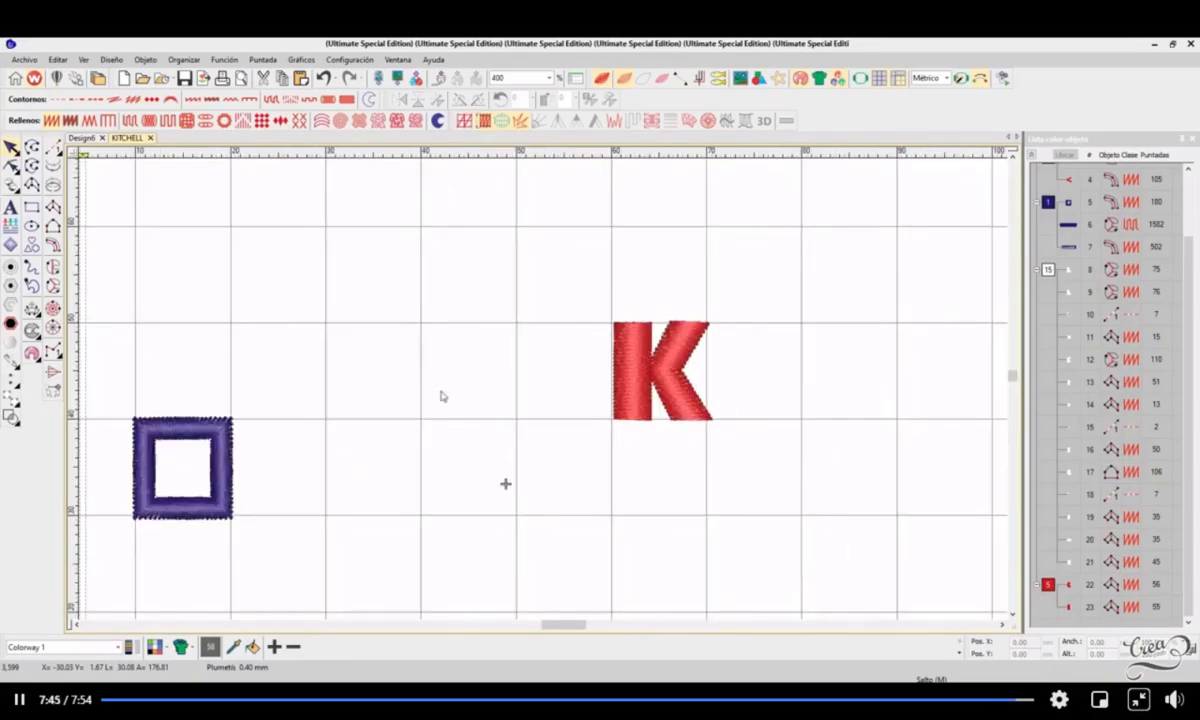
pyautogui.moveTo(345, 388); pyautogui.dragTo(319, 450)
pyautogui.click(375, 460)
pyautogui.moveTo(397, 448); pyautogui.dragTo(679, 446)
pyautogui.click(778, 497)
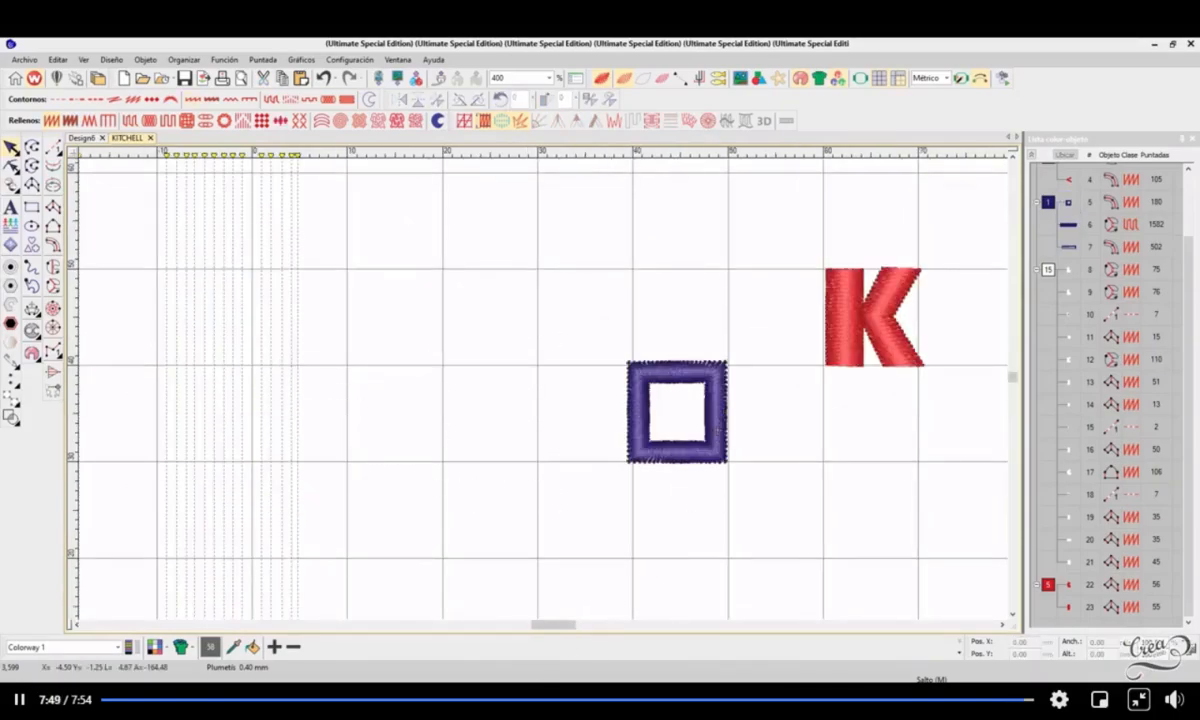